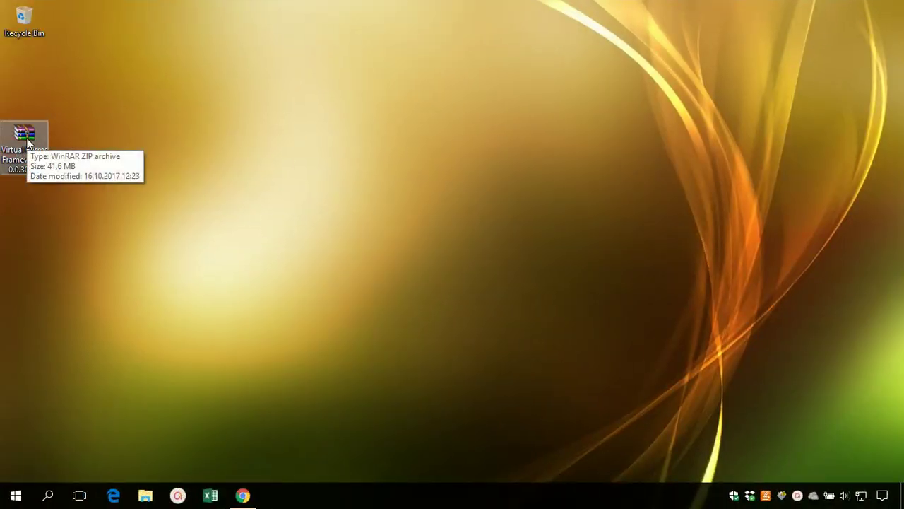
# Extract the Virtual Forms Framework zip archive onto the desktop.
pyautogui.rightClick(28, 143)
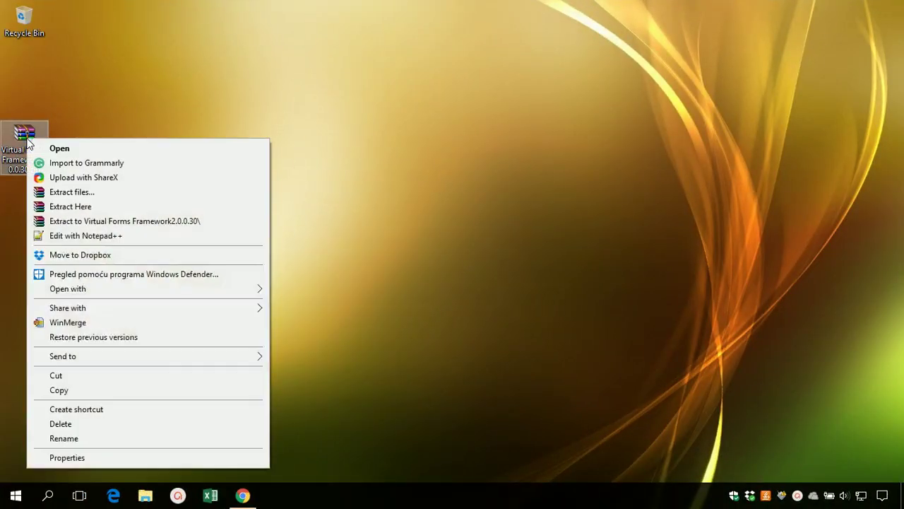
pyautogui.click(73, 206)
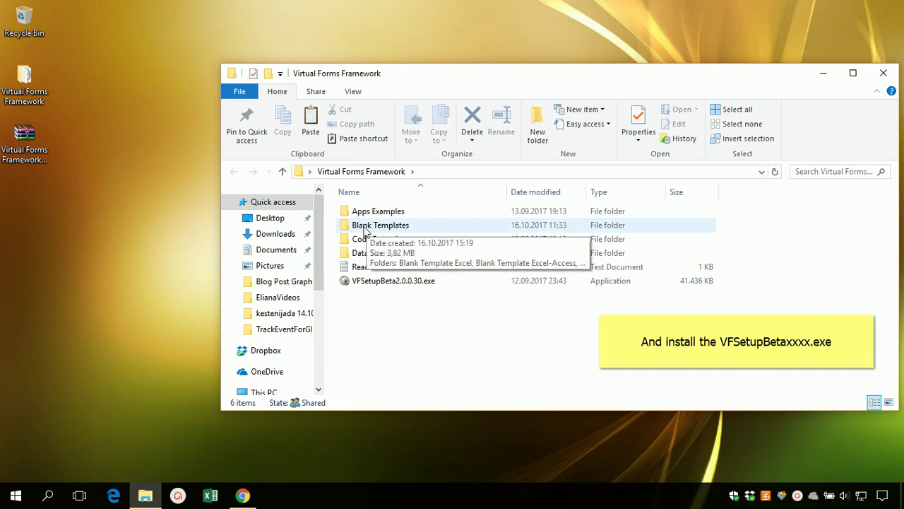
# Copy both Blank Template Excel-Access v1.0 files (.vf, .xlsm) onto the desktop and close the folder.
pyautogui.doubleClick(371, 227)
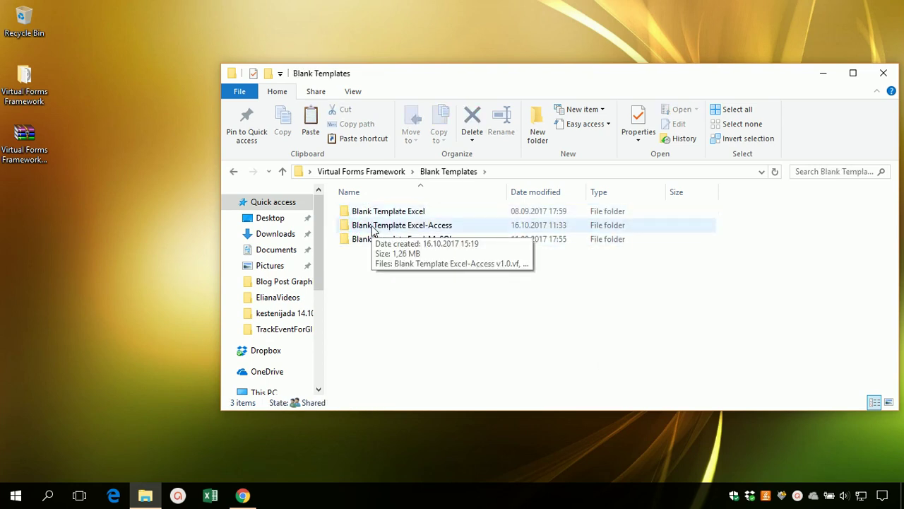
pyautogui.doubleClick(372, 226)
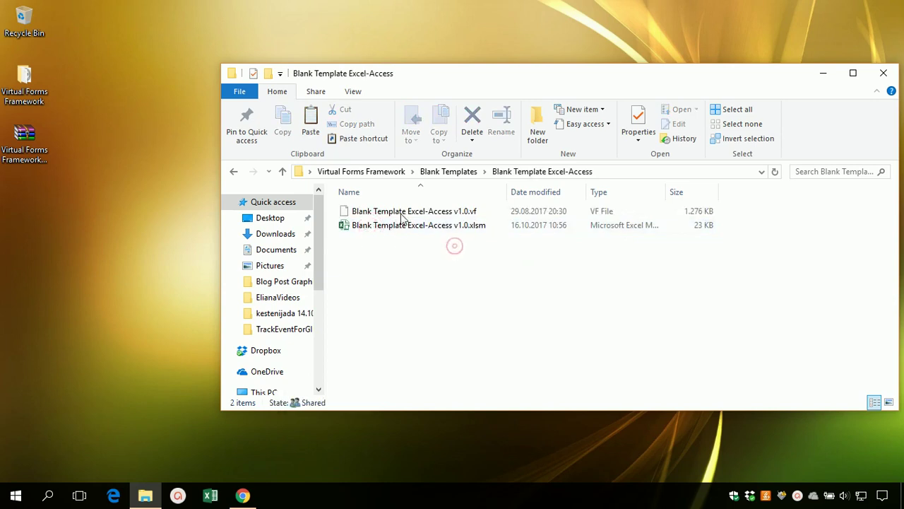
pyautogui.moveTo(424, 241); pyautogui.dragTo(394, 218)
pyautogui.rightClick(394, 219)
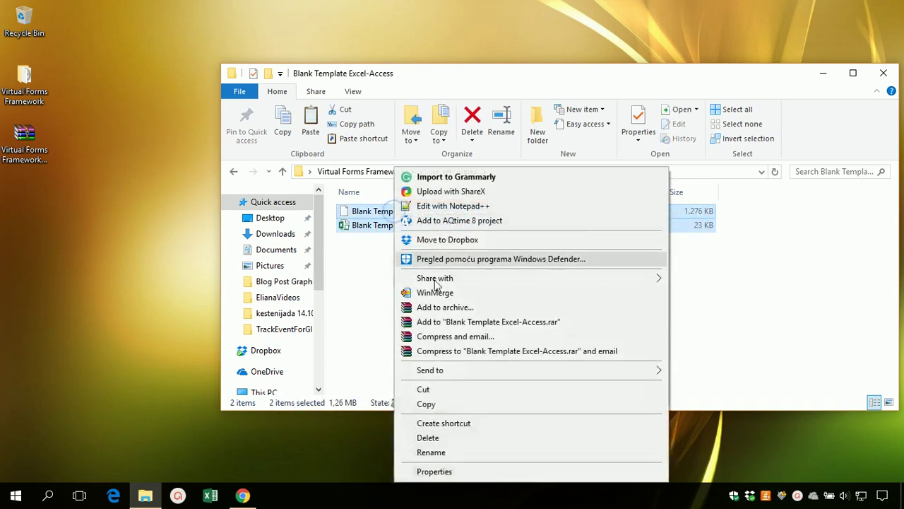
pyautogui.click(445, 402)
pyautogui.rightClick(127, 162)
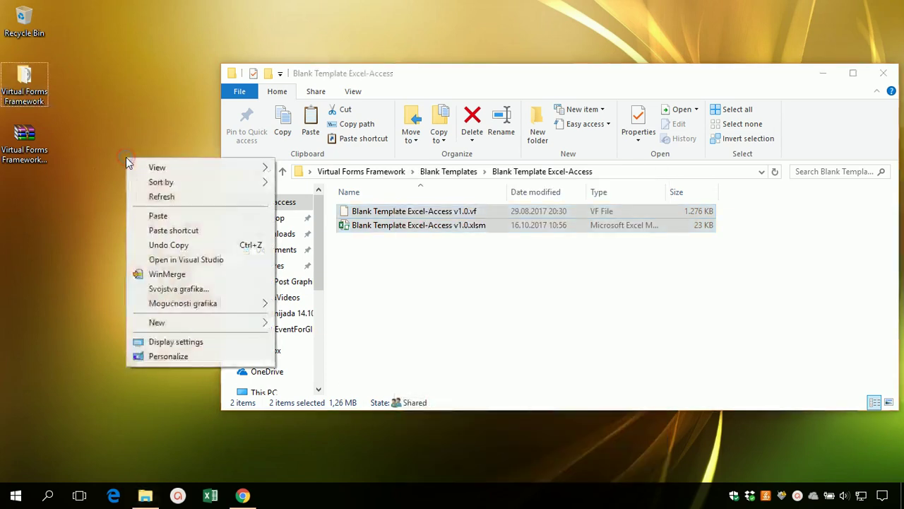
pyautogui.click(157, 215)
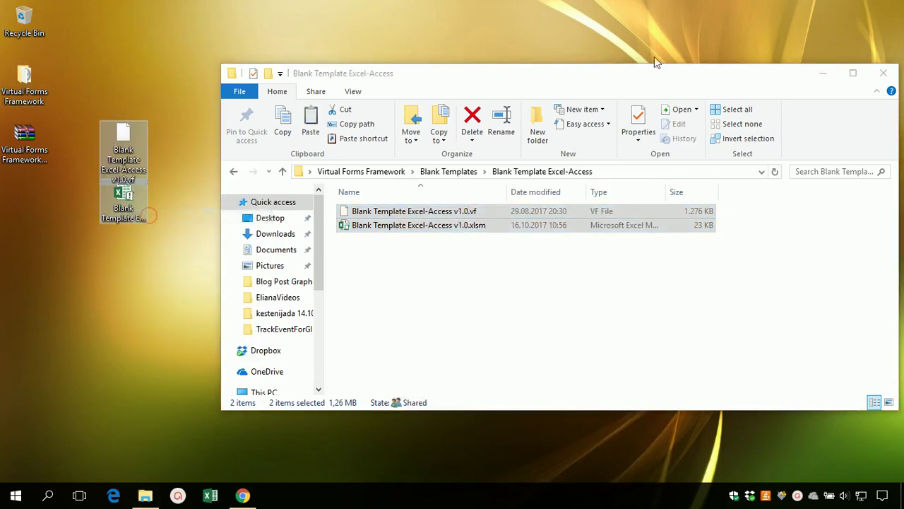
pyautogui.click(883, 73)
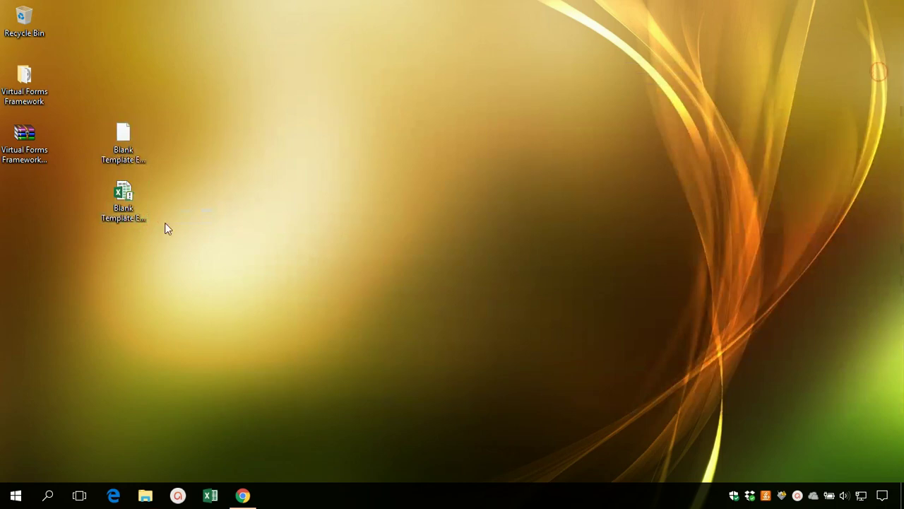
# Arrange the pasted templates in their own column and reopen the Virtual Forms Framework folder.
pyautogui.moveTo(128, 188); pyautogui.dragTo(213, 144)
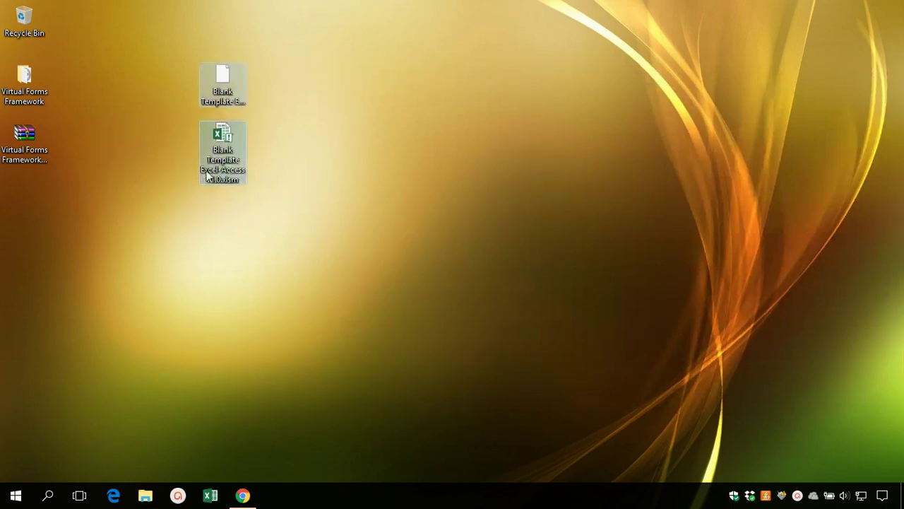
pyautogui.click(185, 173)
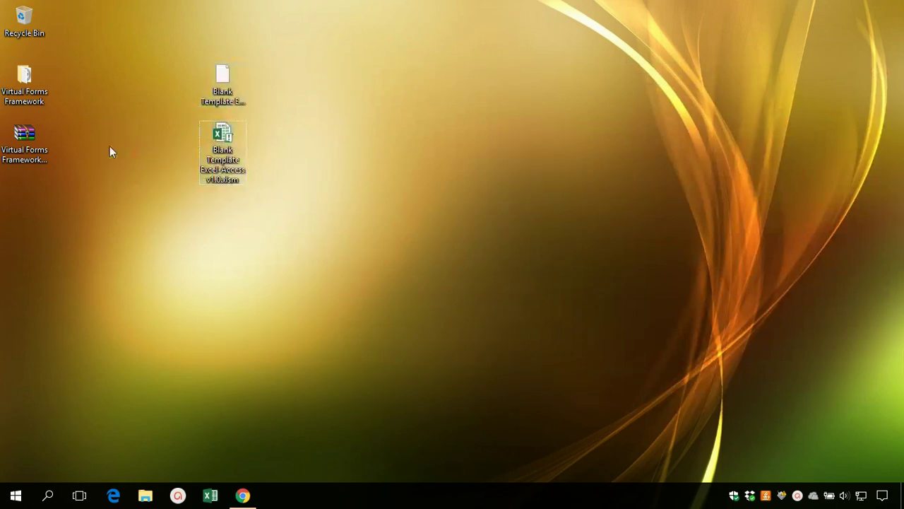
pyautogui.click(7, 86)
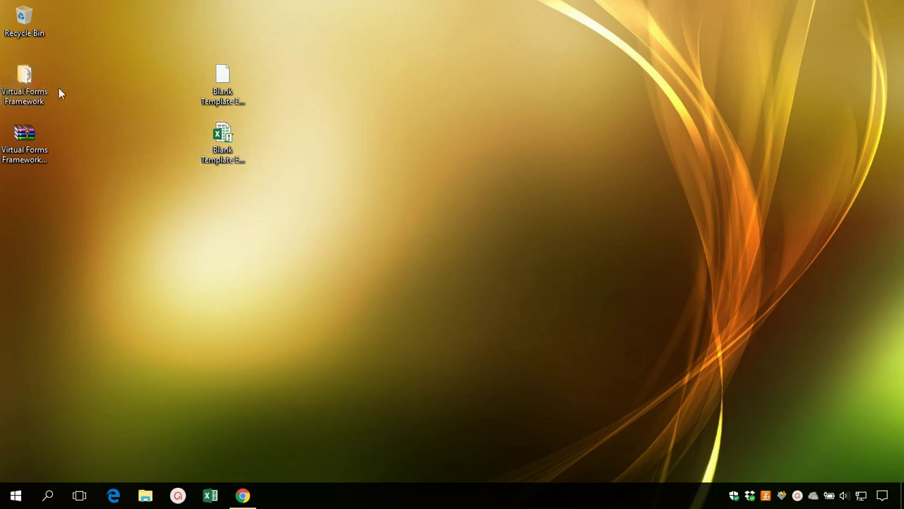
pyautogui.doubleClick(24, 81)
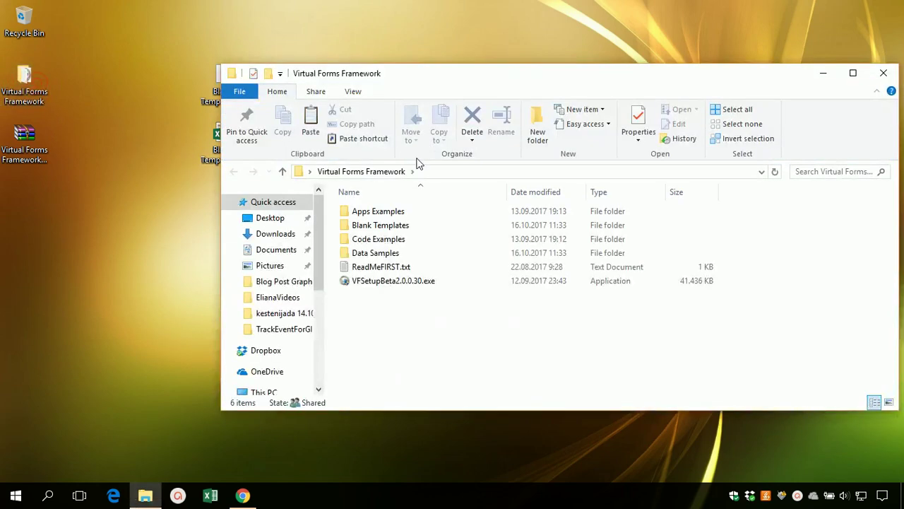
# Copy NWIND_tables.mdb from Data Samples to the desktop, placing it beside the template files.
pyautogui.doubleClick(377, 256)
pyautogui.rightClick(364, 211)
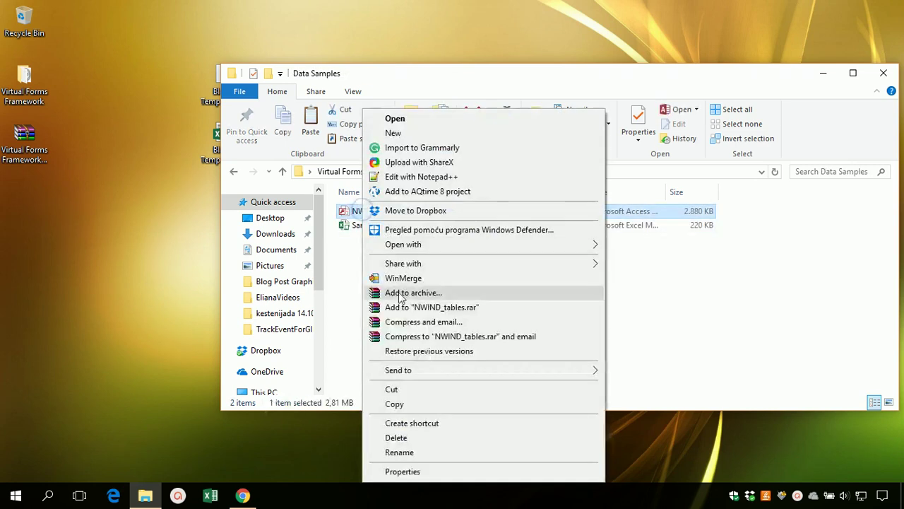
pyautogui.click(394, 403)
pyautogui.click(87, 212)
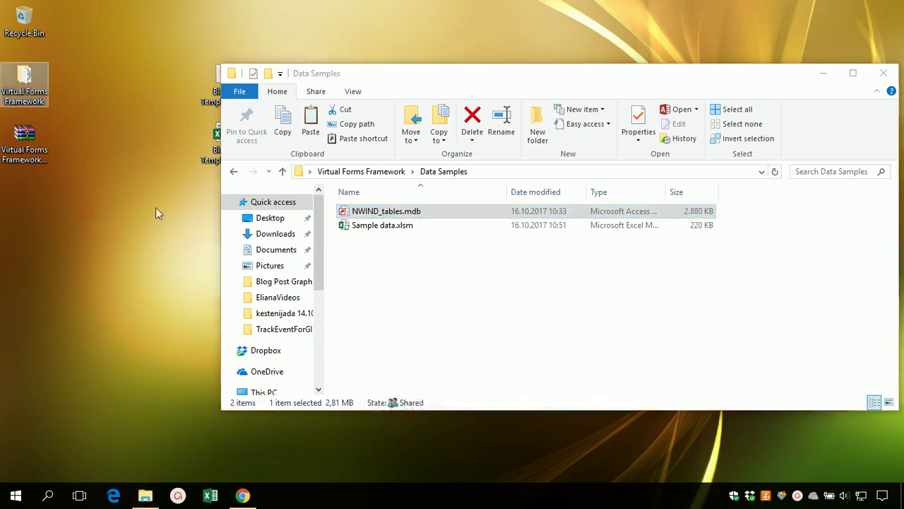
pyautogui.rightClick(155, 207)
pyautogui.click(175, 265)
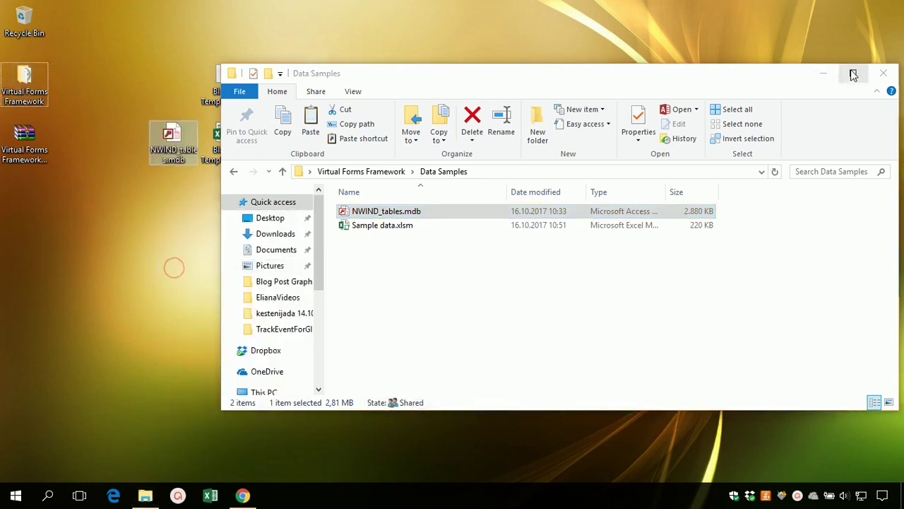
pyautogui.click(884, 74)
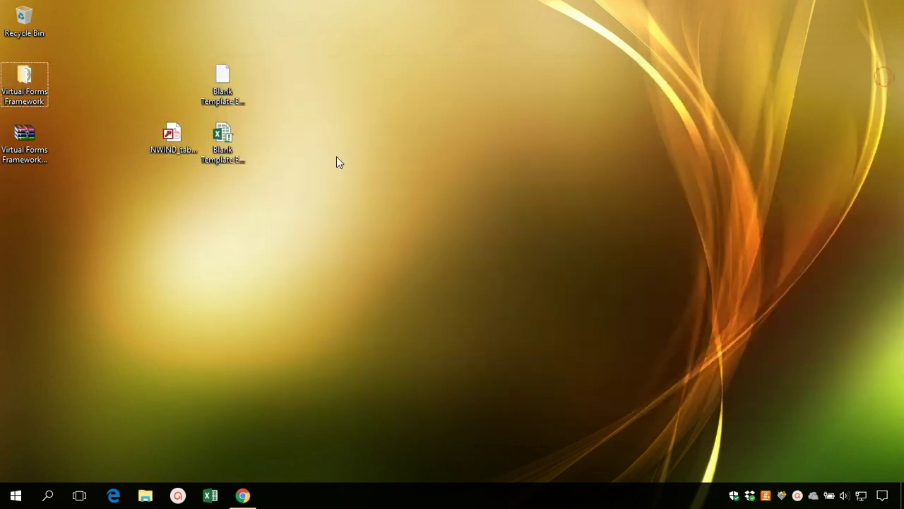
pyautogui.moveTo(174, 138); pyautogui.dragTo(328, 123)
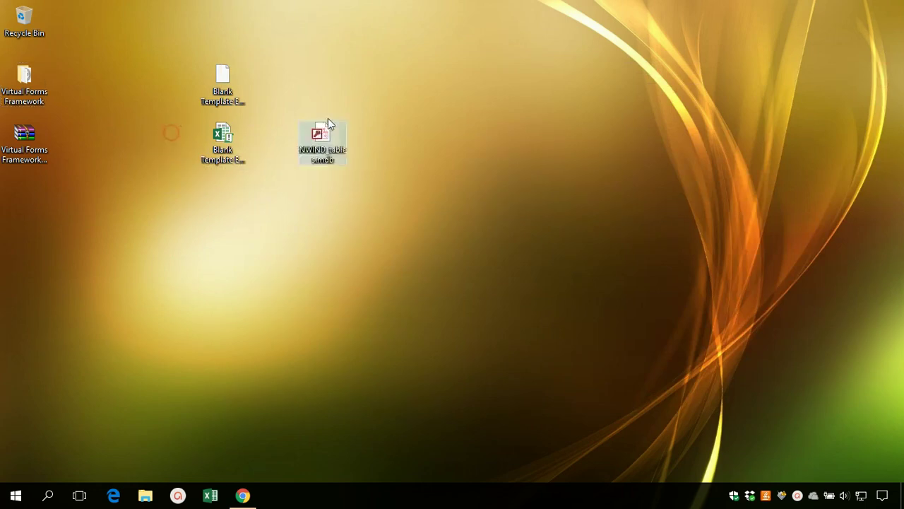
pyautogui.click(234, 157)
# Rename the Blank Template workbook to MySqmpleAppExcAccess.xlsm.
pyautogui.click(223, 169)
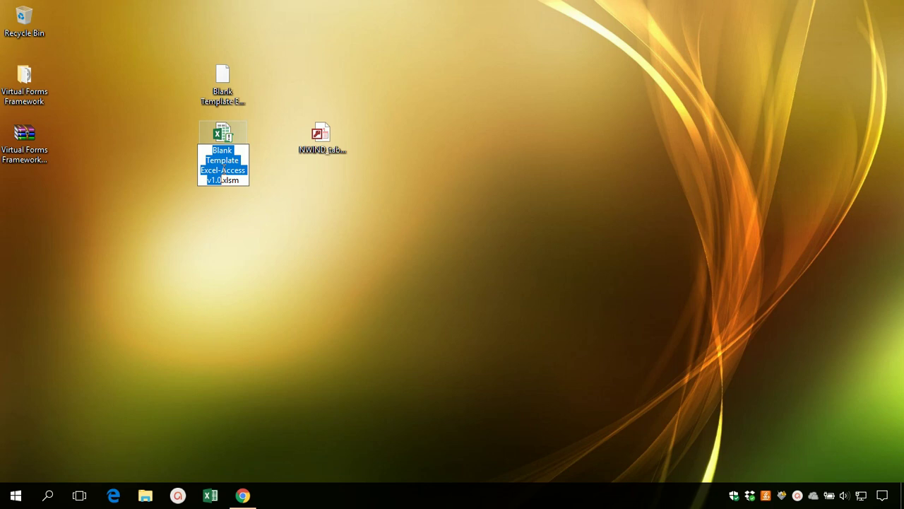
pyautogui.write('My')
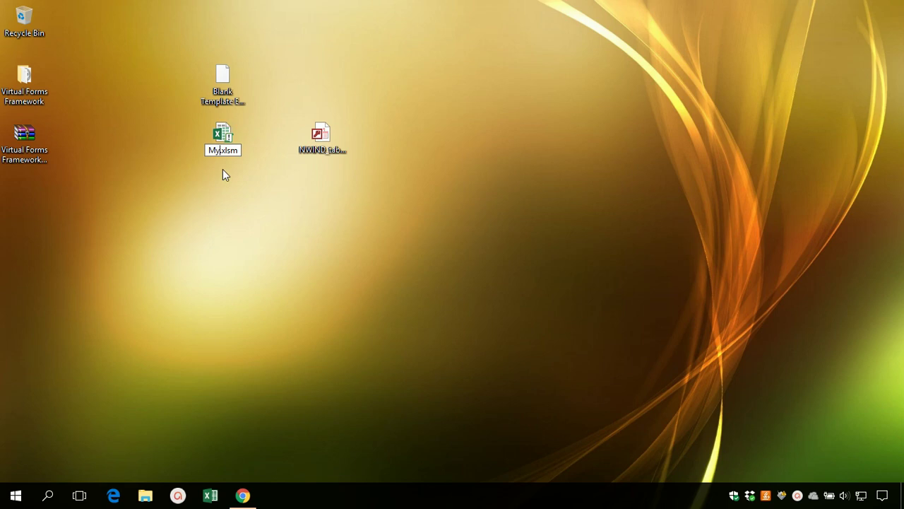
pyautogui.write('SqmpleAppExcAcc')
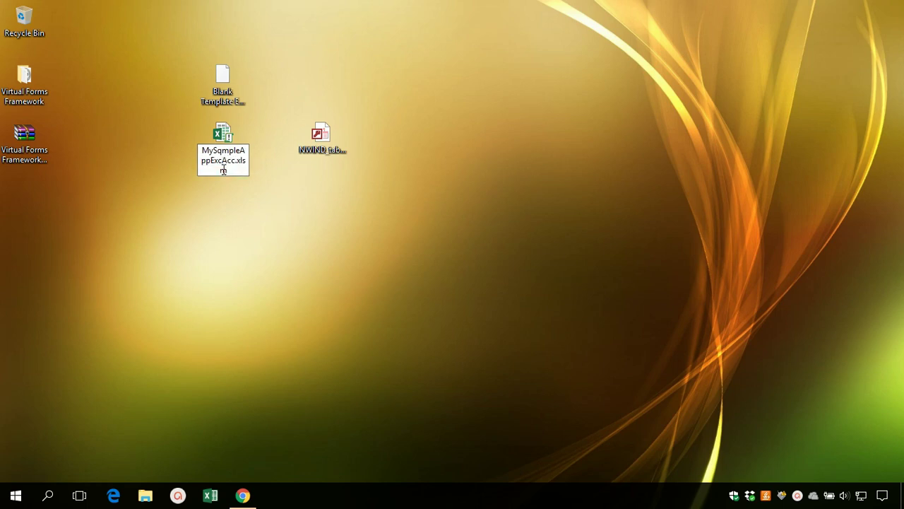
pyautogui.write('ess')
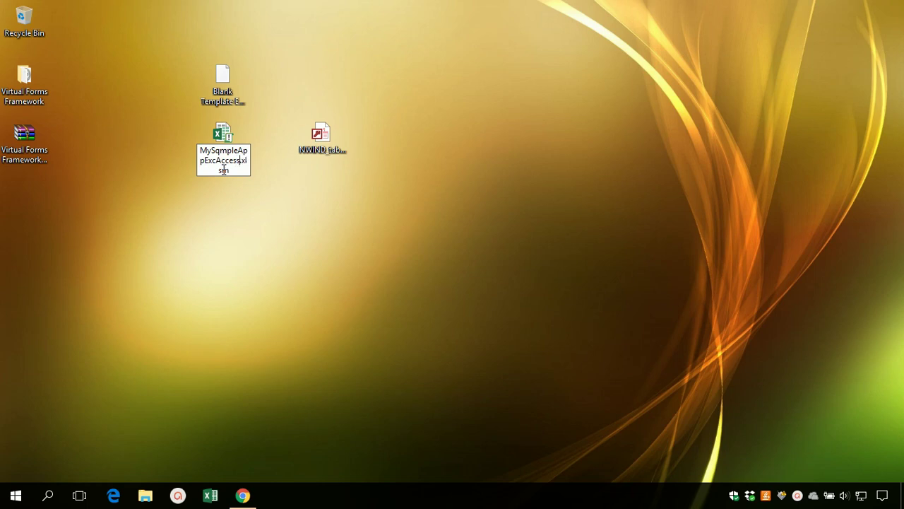
pyautogui.hotkey('shift', 'Left')
pyautogui.hotkey('shift', 'Left')
pyautogui.hotkey('shift', 'Left')
pyautogui.hotkey('shift', 'Left')
pyautogui.hotkey('shift', 'Left')
pyautogui.hotkey('shift', 'Left')
pyautogui.hotkey('shift', 'Left')
pyautogui.hotkey('shift', 'Left')
pyautogui.hotkey('shift', 'Left')
pyautogui.hotkey('shift', 'Left')
pyautogui.hotkey('shift', 'Left')
pyautogui.hotkey('shift', 'Left')
pyautogui.hotkey('shift', 'Left')
pyautogui.hotkey('shift', 'Left')
pyautogui.hotkey('shift', 'Left')
pyautogui.hotkey('shift', 'Left')
pyautogui.hotkey('shift', 'Left')
pyautogui.hotkey('shift', 'Left')
pyautogui.hotkey('shift', 'Left')
pyautogui.hotkey('shift', 'Left')
pyautogui.hotkey('ctrl', 'c')
pyautogui.press('Return')
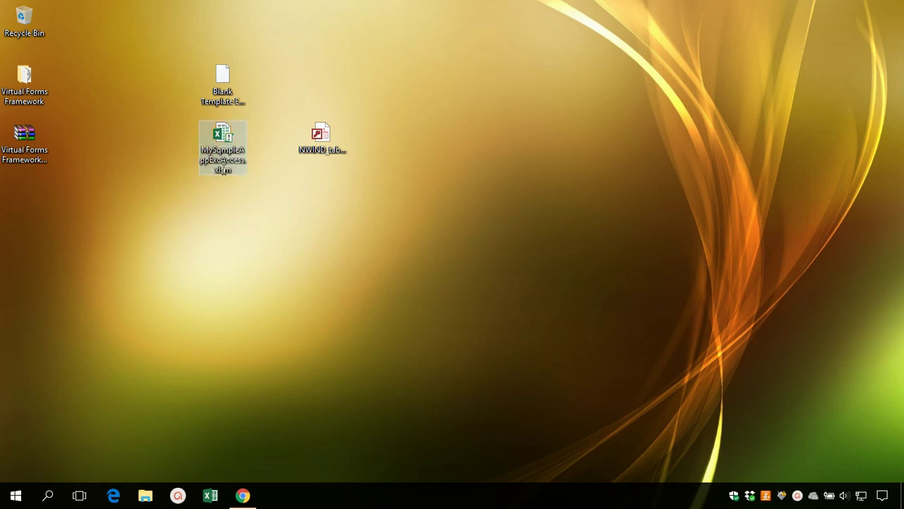
# Give the .vf template the same name, MySqmpleAppExcAccess.vf, then select the workbook.
pyautogui.click(230, 102)
pyautogui.press('F2')
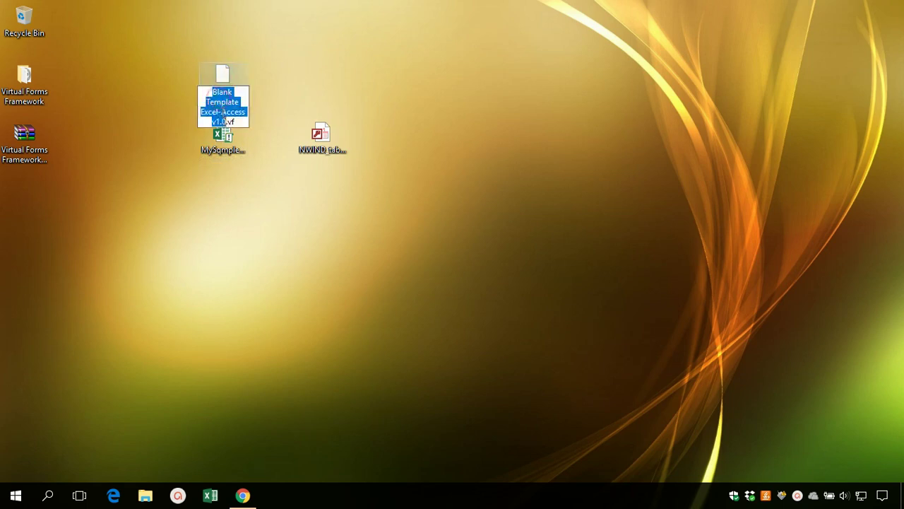
pyautogui.hotkey('ctrl', 'v')
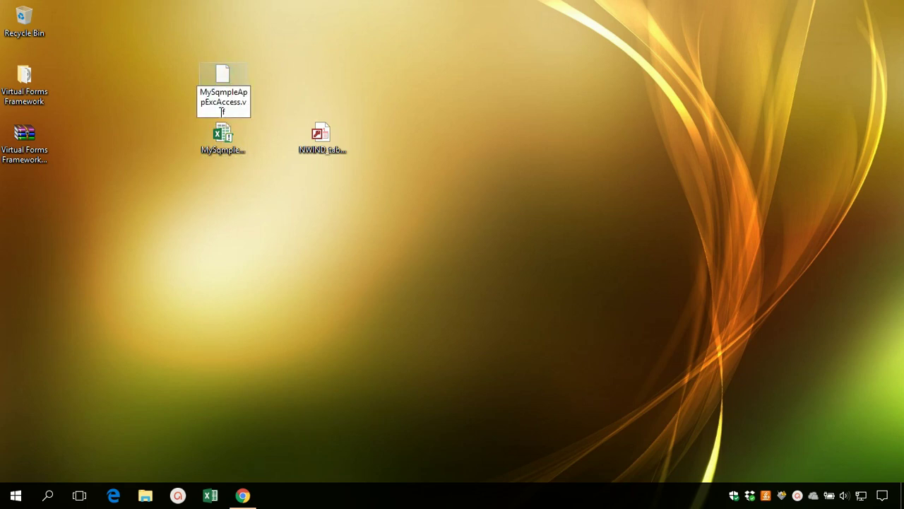
pyautogui.press('Return')
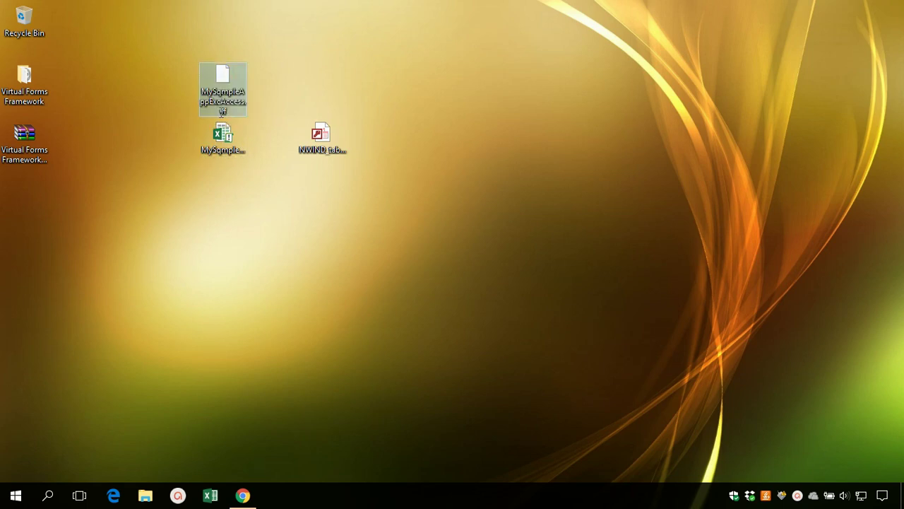
pyautogui.click(297, 86)
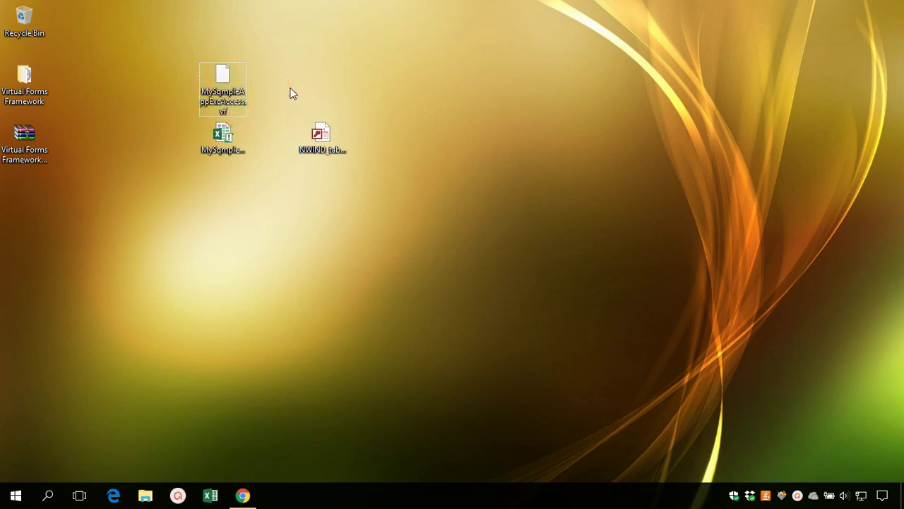
pyautogui.click(224, 138)
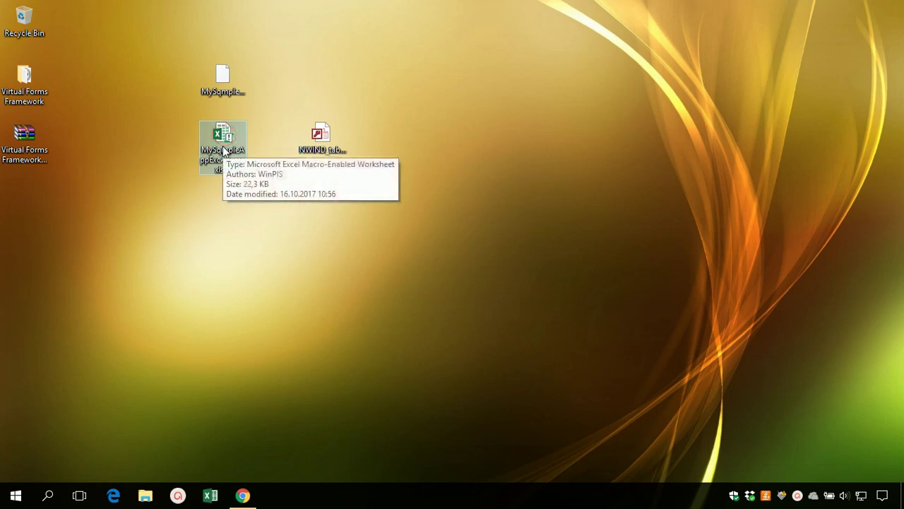
# Open MySqmpleAppExcAccess.xlsm with macros enabled, launch the main menu, and interrupt the running macro.
pyautogui.doubleClick(223, 145)
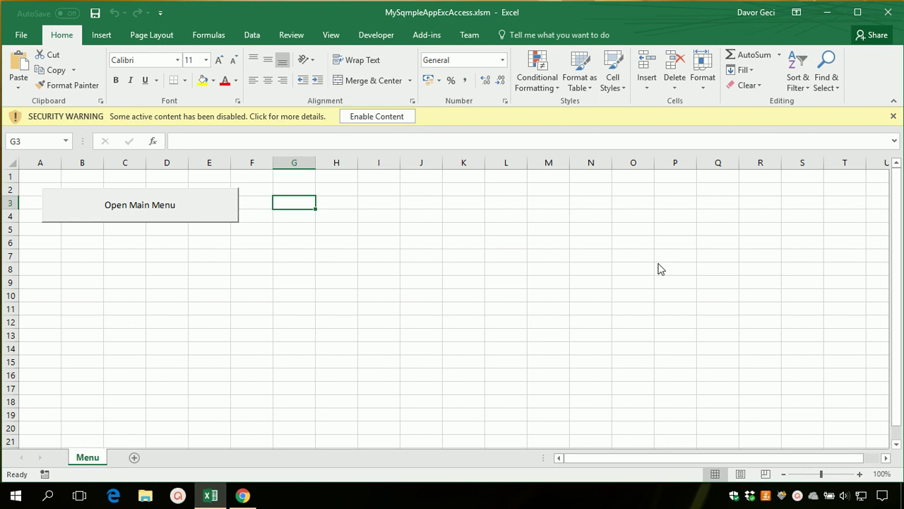
pyautogui.click(369, 116)
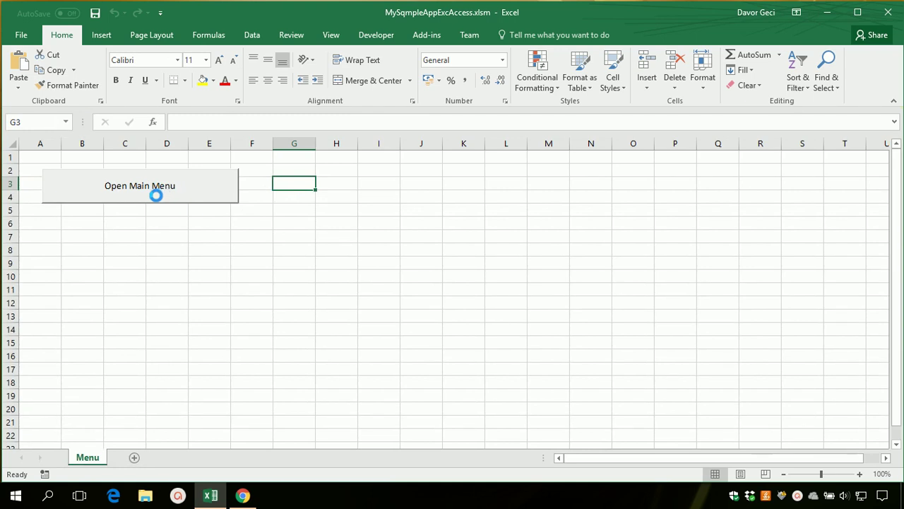
pyautogui.click(138, 188)
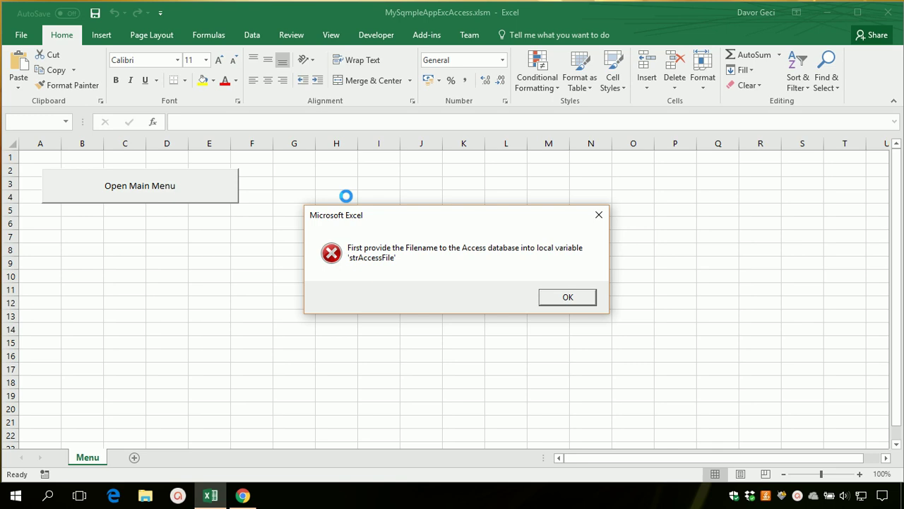
pyautogui.press('ctrl+Break')
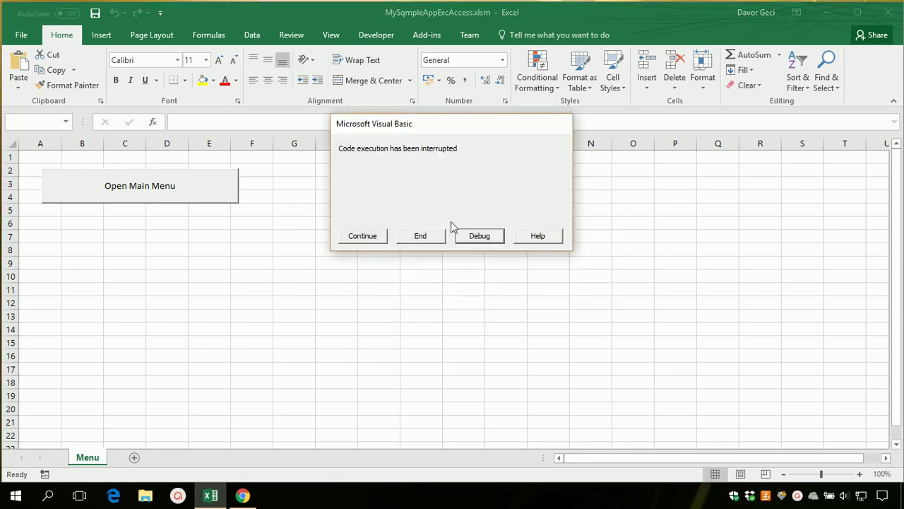
# Debug into the startup code and comment out the MsgBox missing-filename warning line.
pyautogui.click(480, 236)
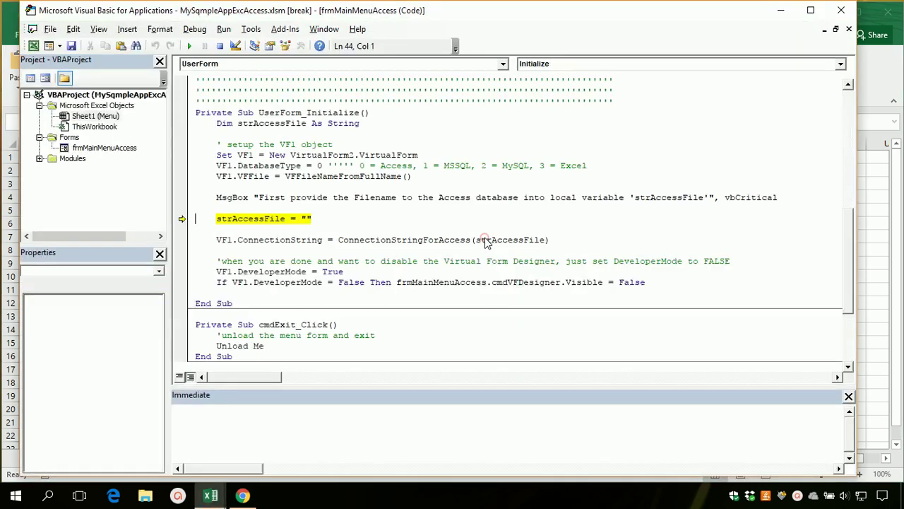
pyautogui.moveTo(263, 220)
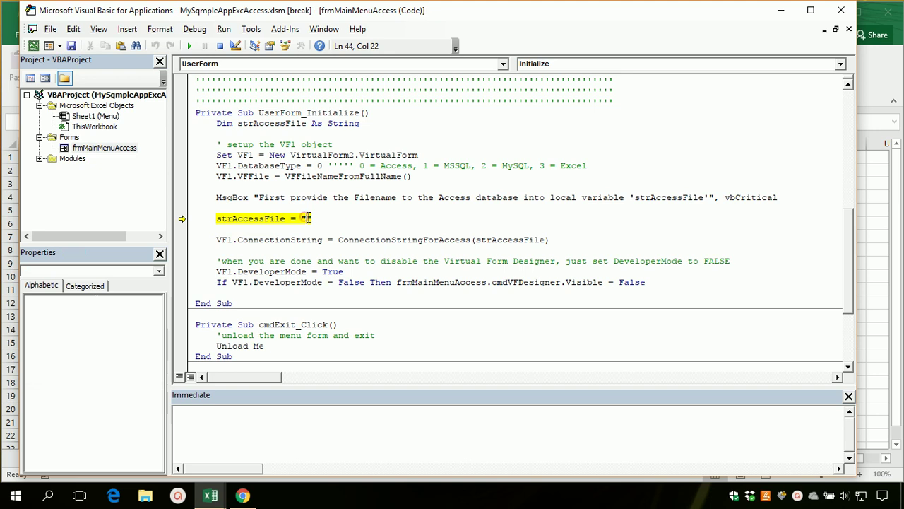
pyautogui.click(216, 196)
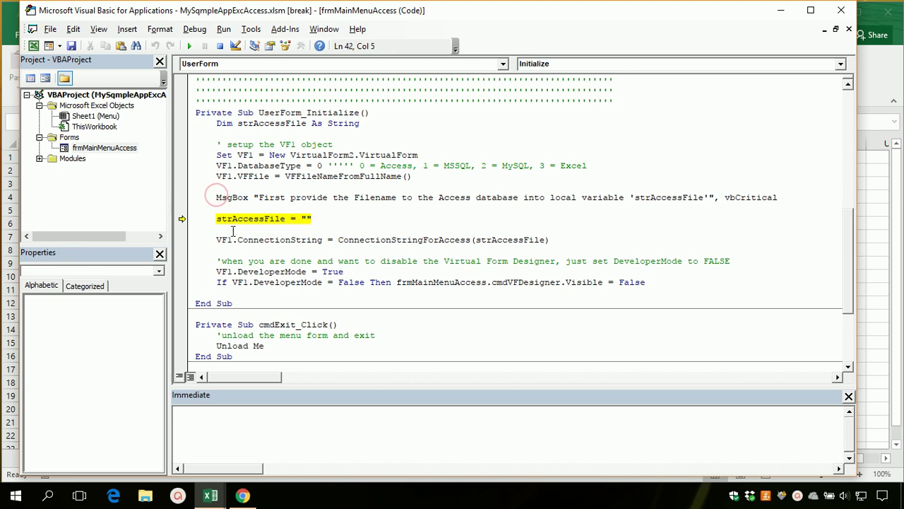
pyautogui.write("'")
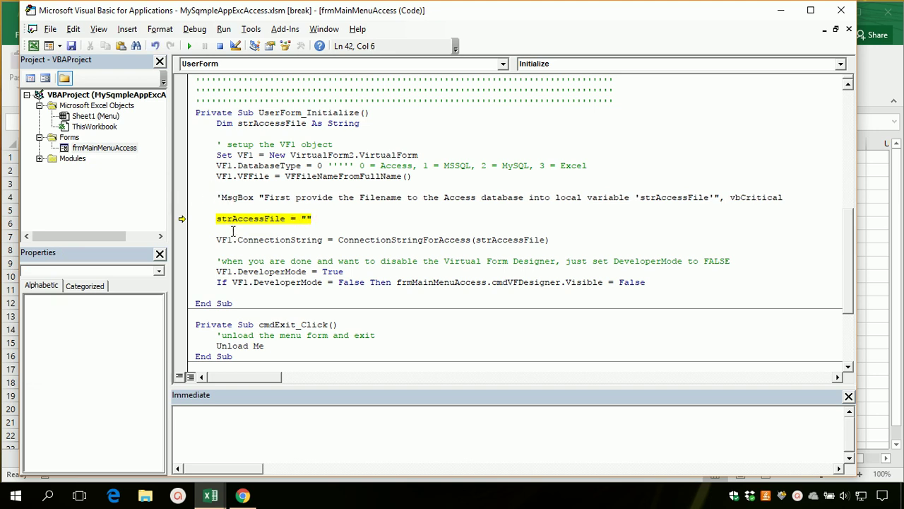
pyautogui.press('Down')
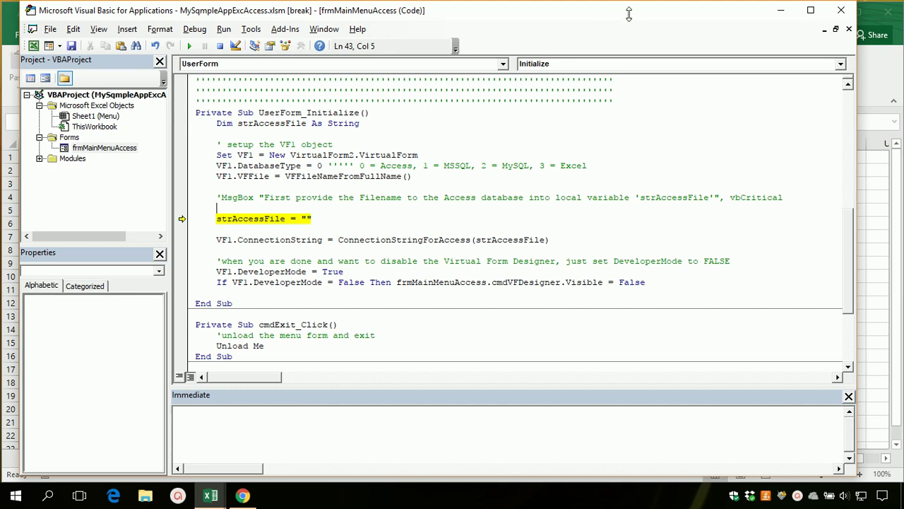
# Minimize the VBA editor and Excel to reach NWIND_tables.mdb on the desktop.
pyautogui.click(778, 15)
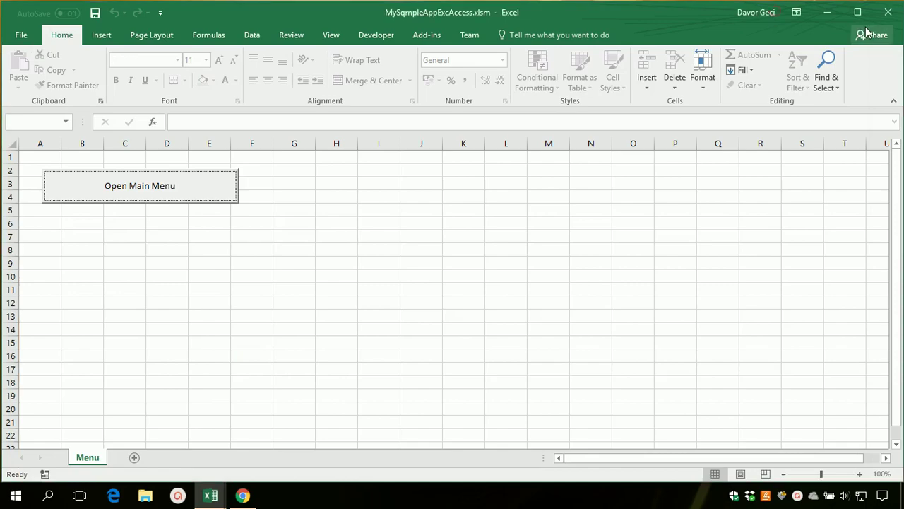
pyautogui.click(823, 10)
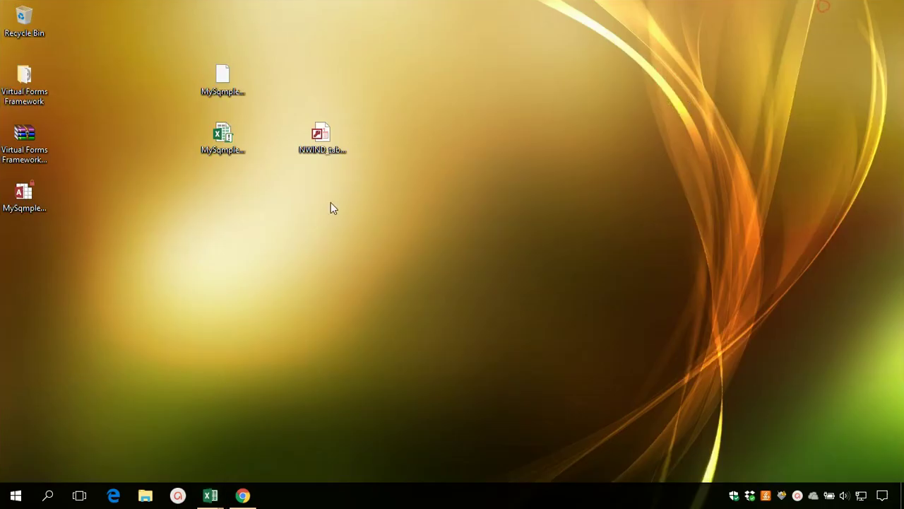
pyautogui.rightClick(327, 136)
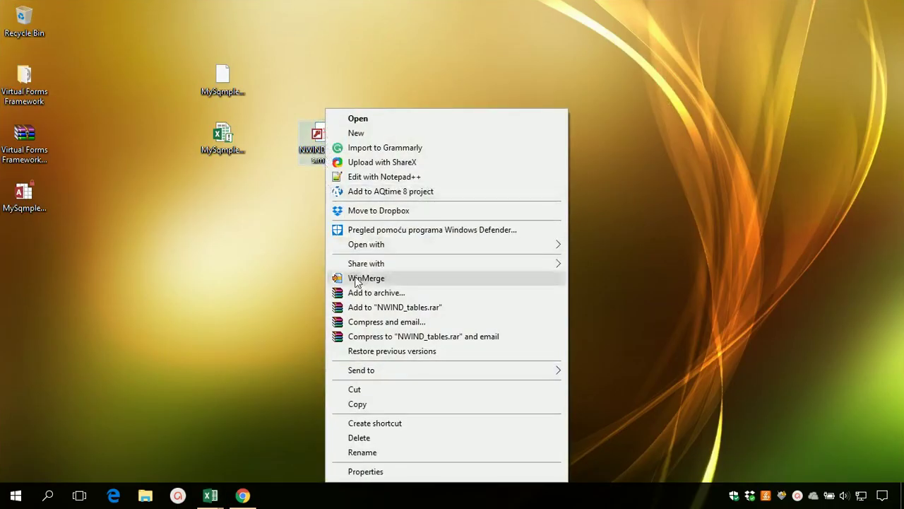
# Copy NWIND_tables.mdb's folder location from Properties into the strAccessFile quotes.
pyautogui.click(368, 472)
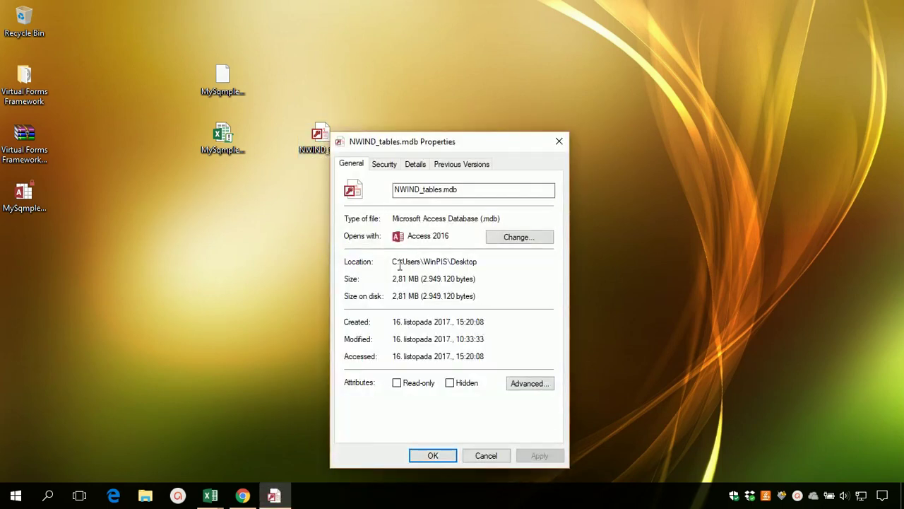
pyautogui.moveTo(393, 262); pyautogui.dragTo(490, 266)
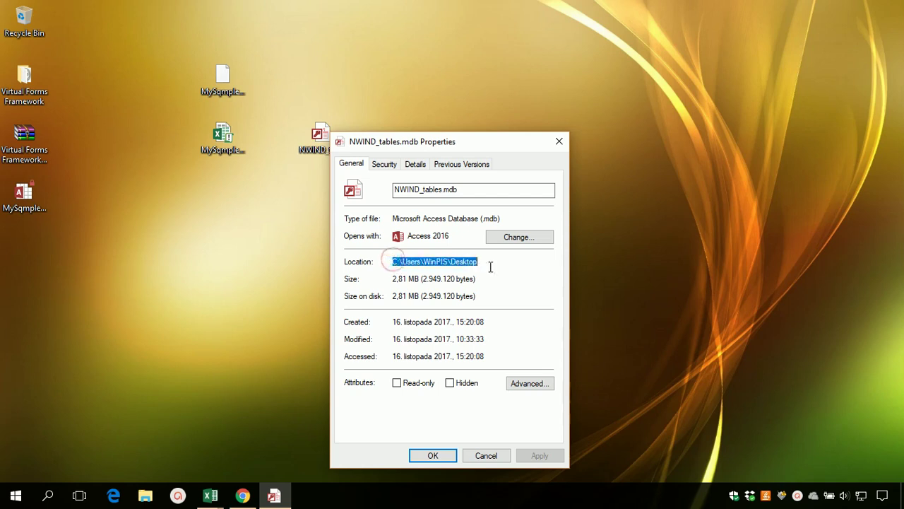
pyautogui.rightClick(443, 264)
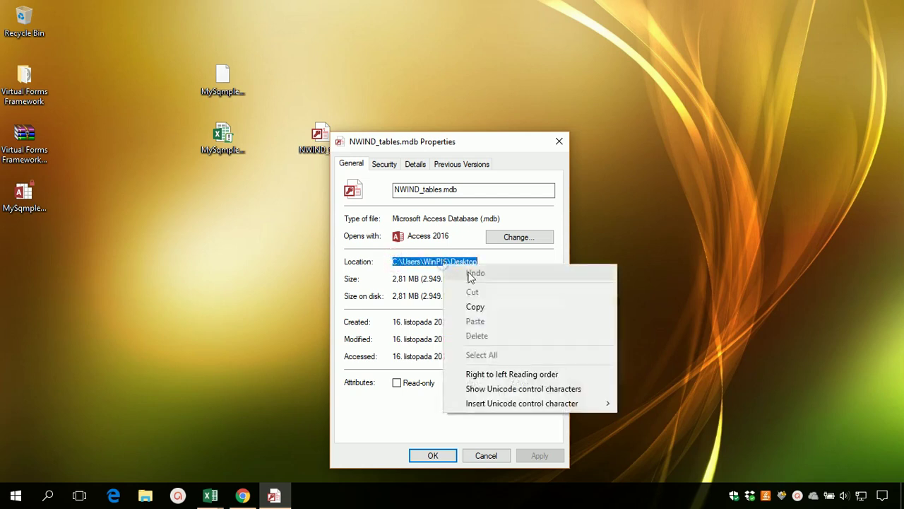
pyautogui.click(471, 307)
pyautogui.click(177, 221)
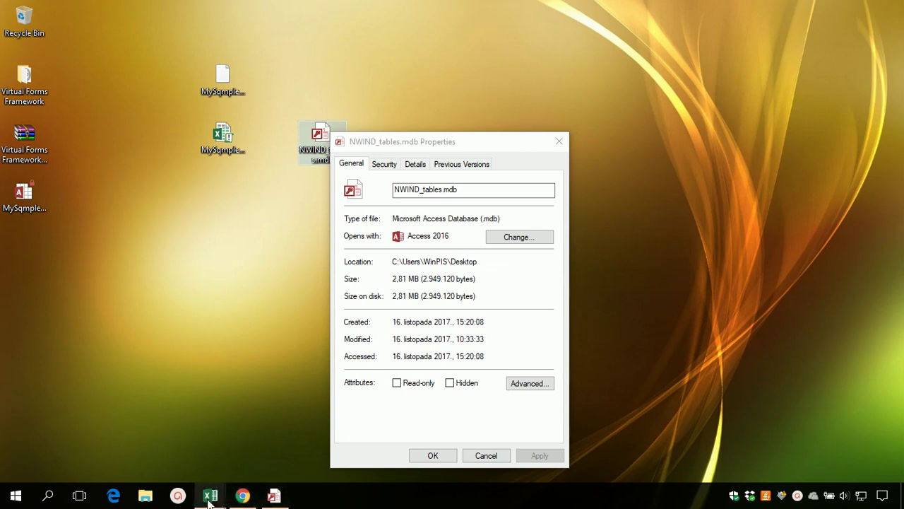
pyautogui.moveTo(210, 496)
pyautogui.click(258, 436)
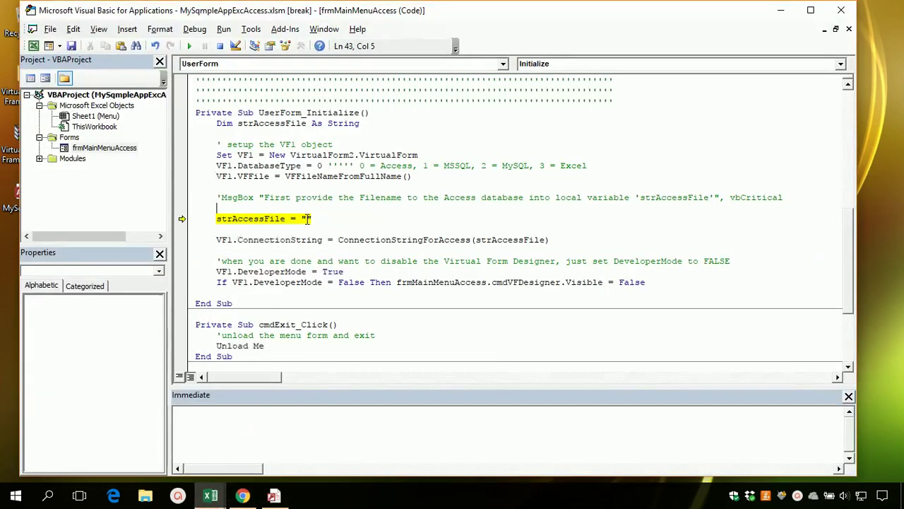
pyautogui.rightClick(305, 221)
pyautogui.click(334, 254)
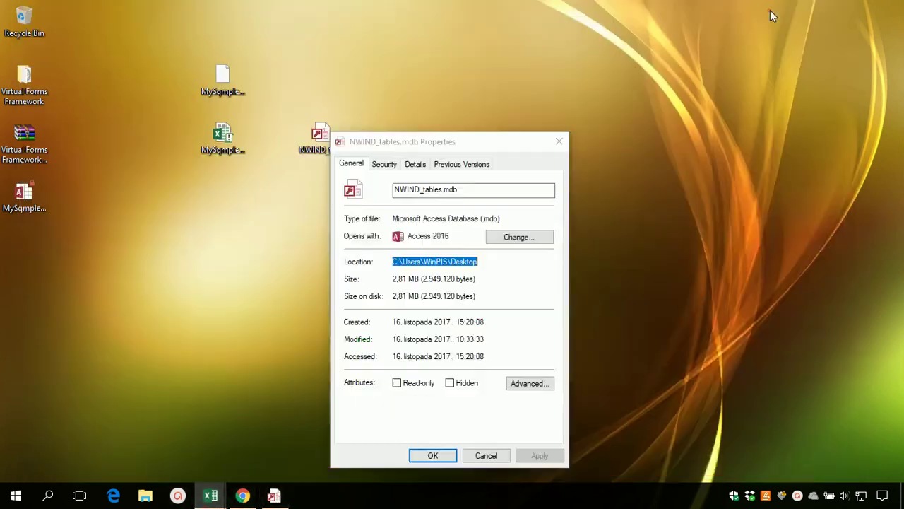
# Copy the file name NWIND_tables.mdb from Properties and return to the code editor.
pyautogui.click(778, 11)
pyautogui.click(467, 189)
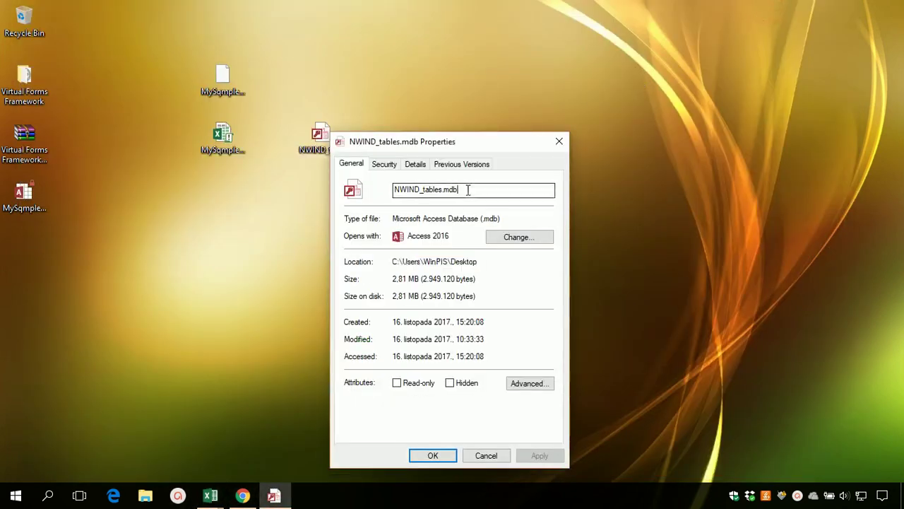
pyautogui.doubleClick(467, 190)
pyautogui.rightClick(423, 191)
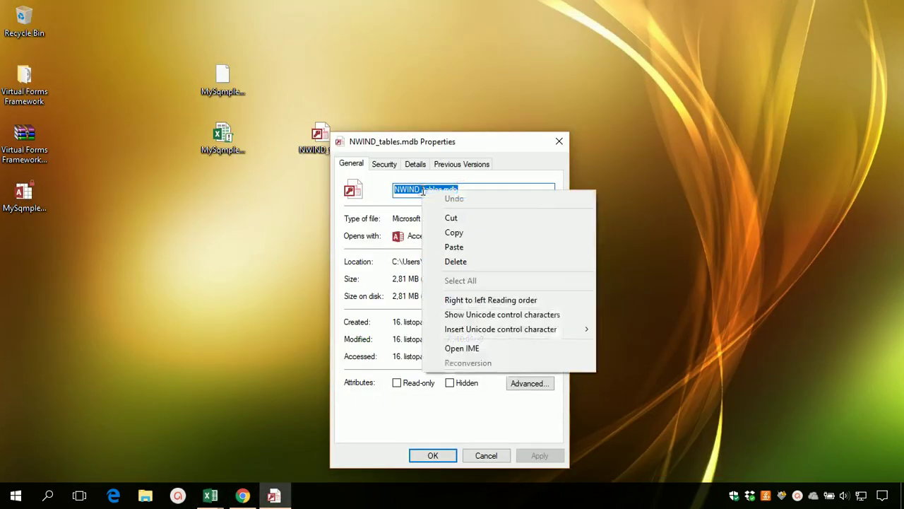
pyautogui.click(454, 233)
pyautogui.click(238, 307)
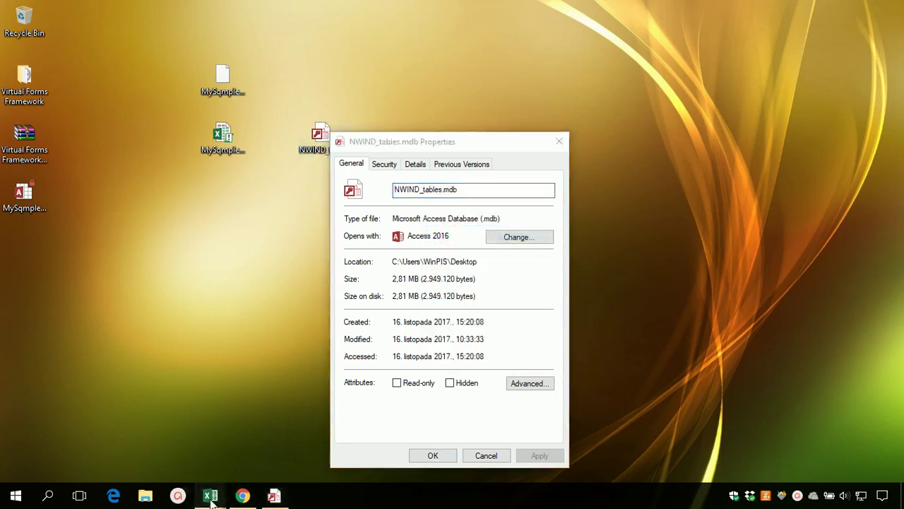
pyautogui.moveTo(210, 494)
pyautogui.click(279, 439)
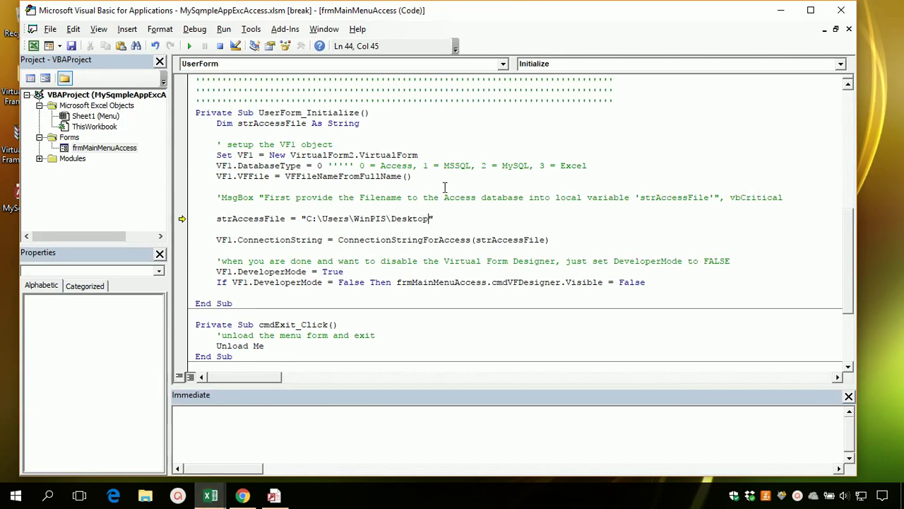
# Complete strAccessFile with '\NWIND_tables.mdb', rerun from that line, then close the Main Menu and editor.
pyautogui.write('\\')
pyautogui.hotkey('ctrl', 'v')
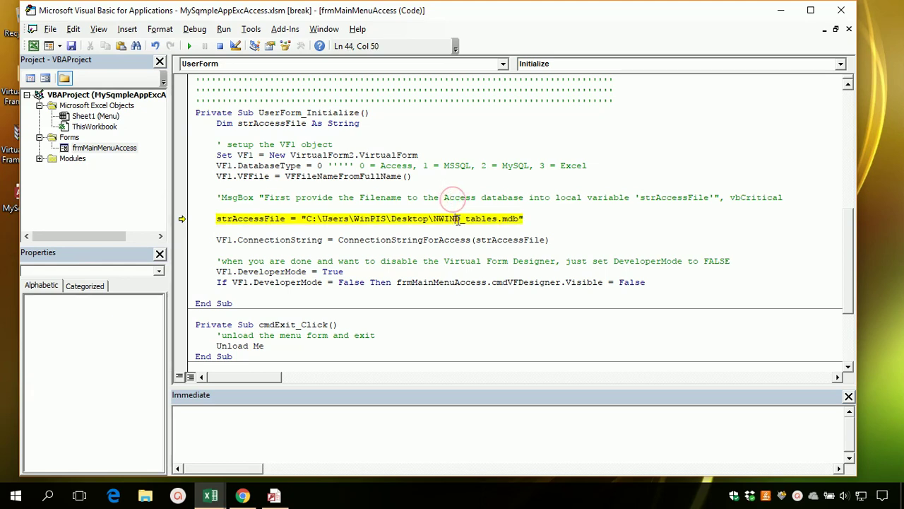
pyautogui.click(459, 219)
pyautogui.press('F5')
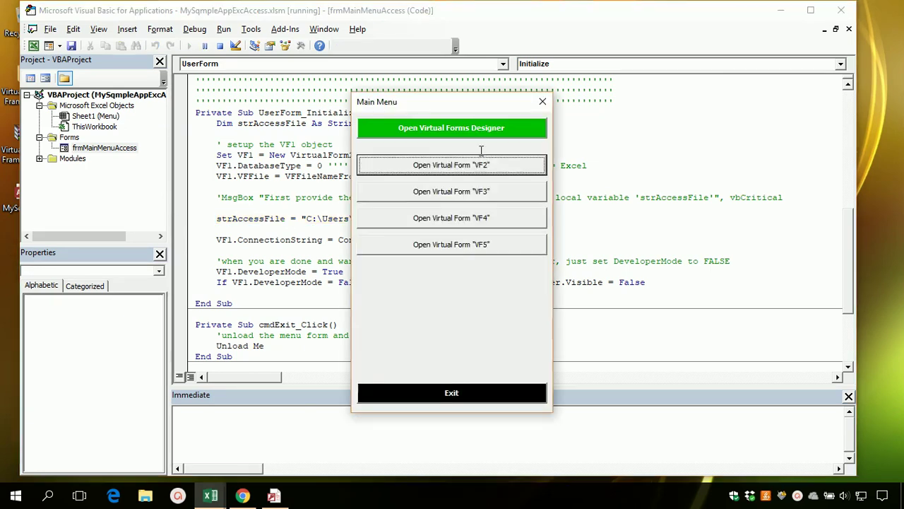
pyautogui.click(542, 105)
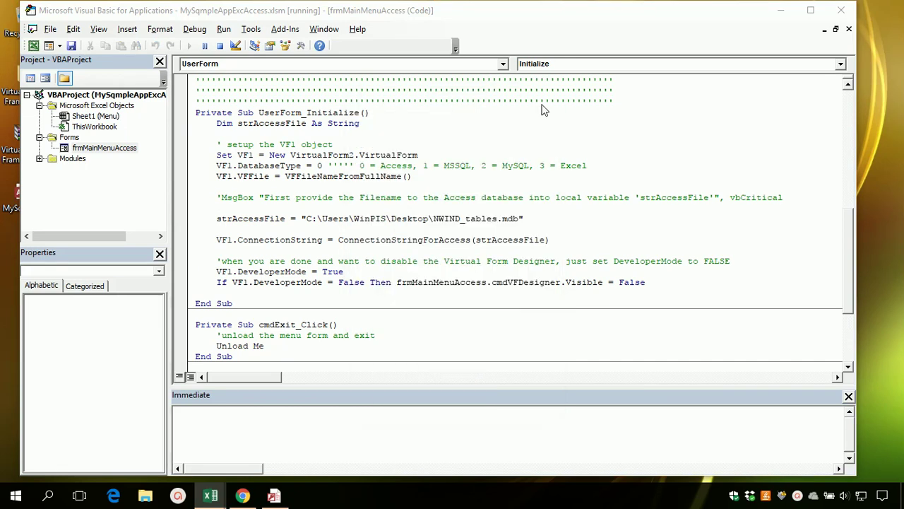
pyautogui.click(842, 10)
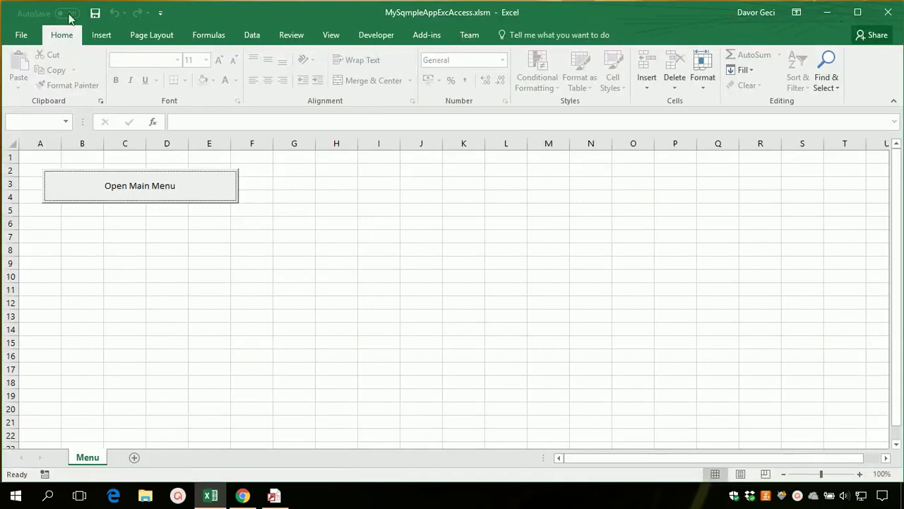
# Save the workbook and close the database file's Properties dialog.
pyautogui.click(95, 13)
pyautogui.click(274, 495)
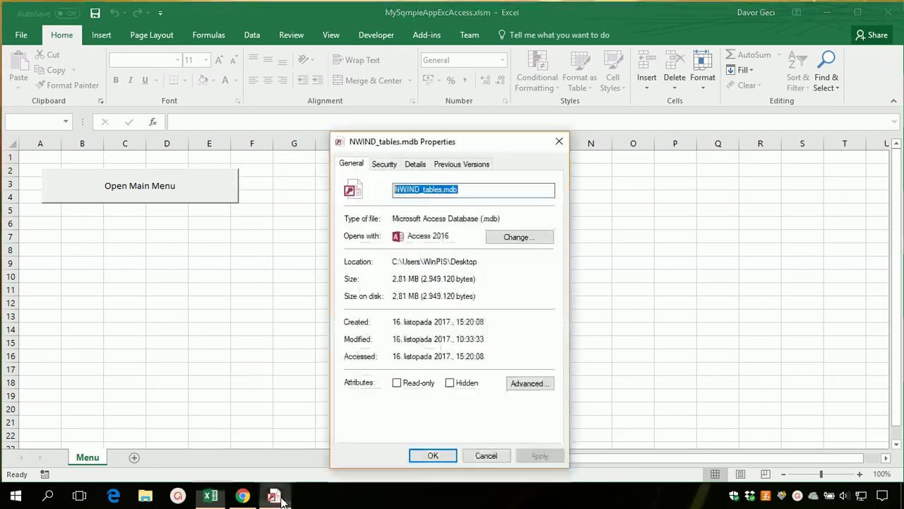
pyautogui.click(557, 143)
pyautogui.click(195, 264)
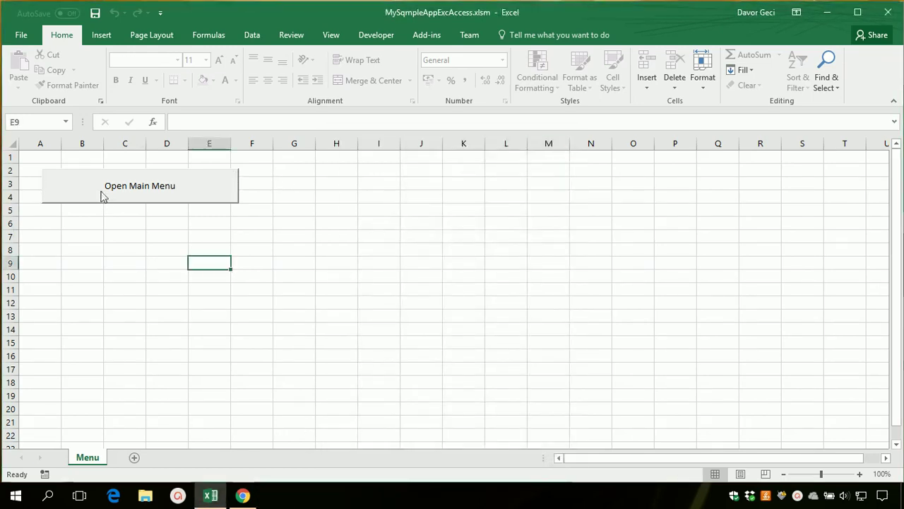
# Open the Main Menu form and launch the Virtual Forms Designer.
pyautogui.click(227, 222)
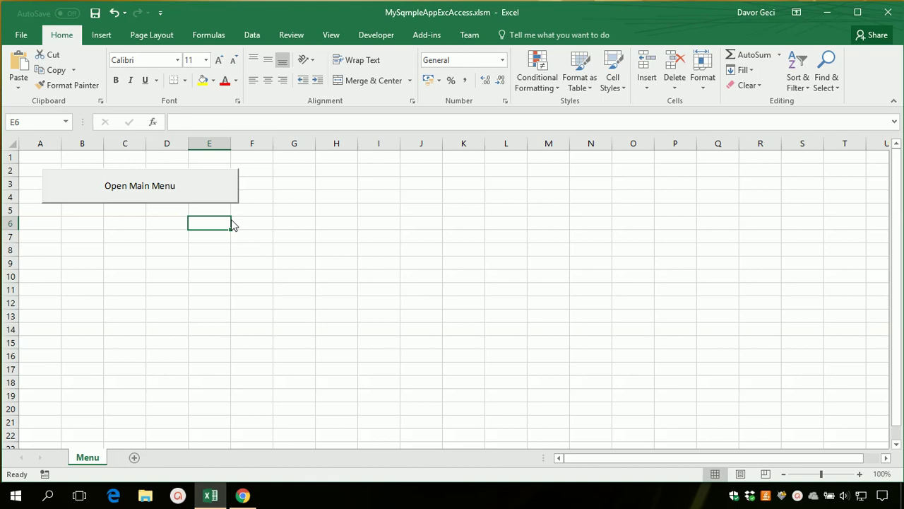
pyautogui.click(163, 194)
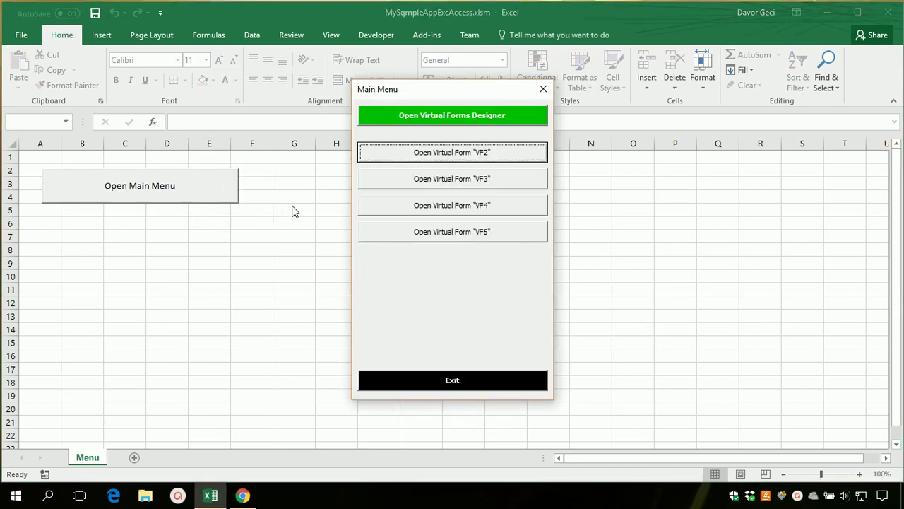
pyautogui.click(451, 118)
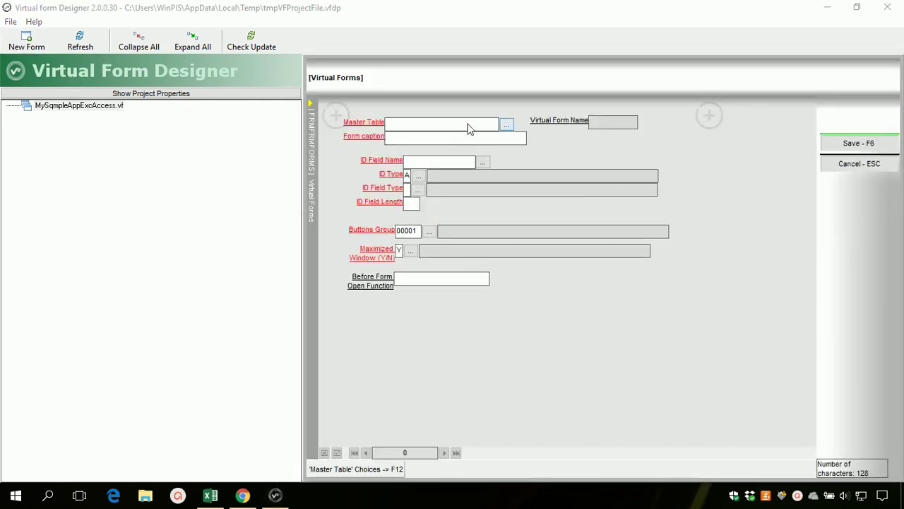
# Choose [Categories] as master table, filling caption Categories and ID field [CategoryID].
pyautogui.click(508, 125)
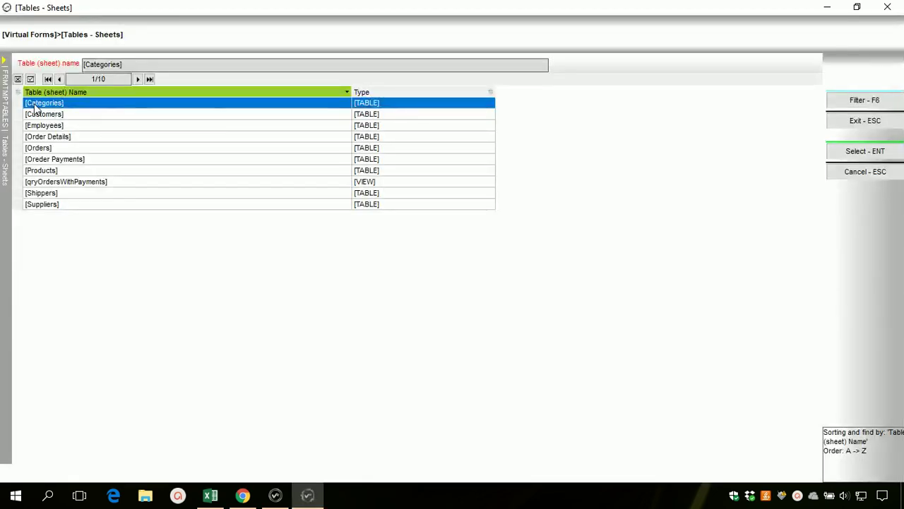
pyautogui.click(847, 151)
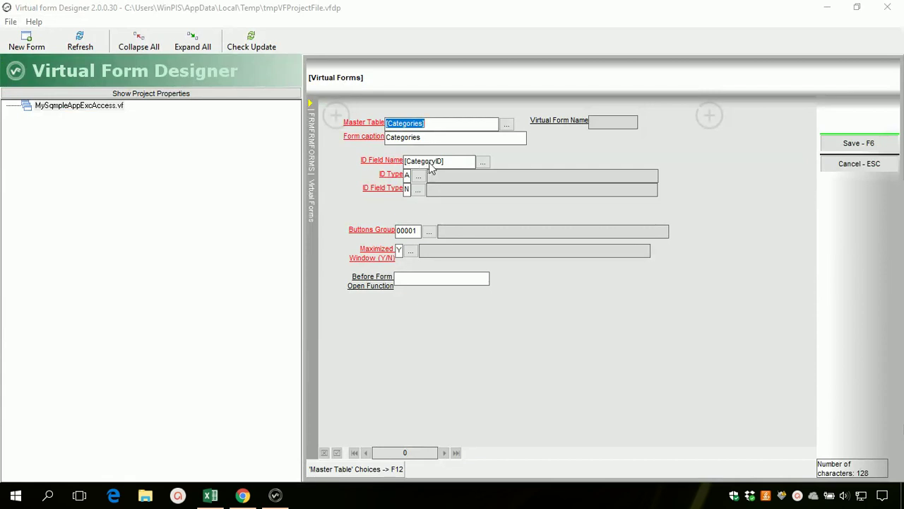
pyautogui.click(433, 163)
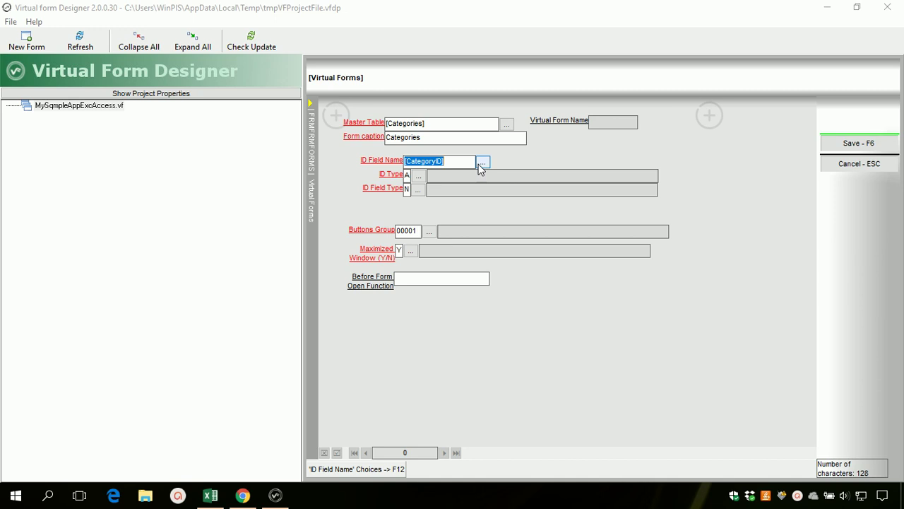
# Choose CategoryID as the ID field, giving automatic IDs (type A) with numeric field type N.
pyautogui.click(482, 163)
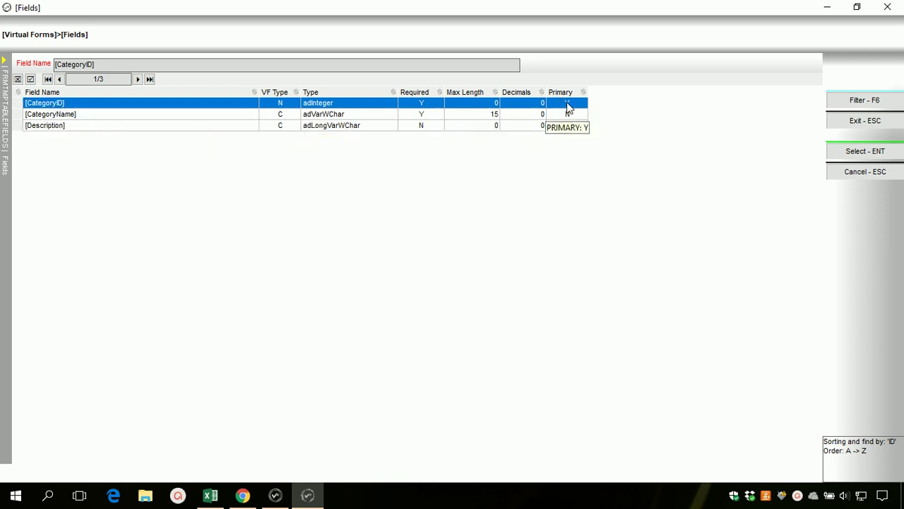
pyautogui.click(855, 151)
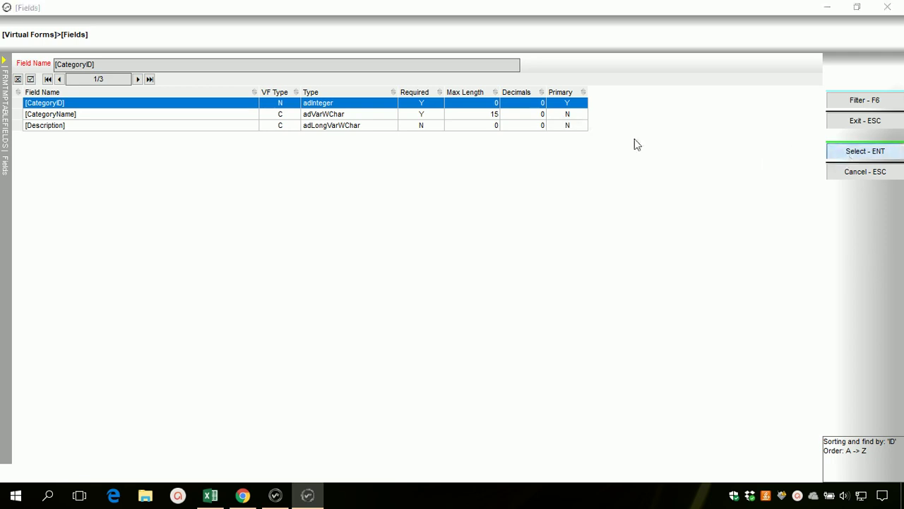
pyautogui.press('Return')
pyautogui.press('Return')
pyautogui.press('Return')
pyautogui.press('Return')
pyautogui.press('Return')
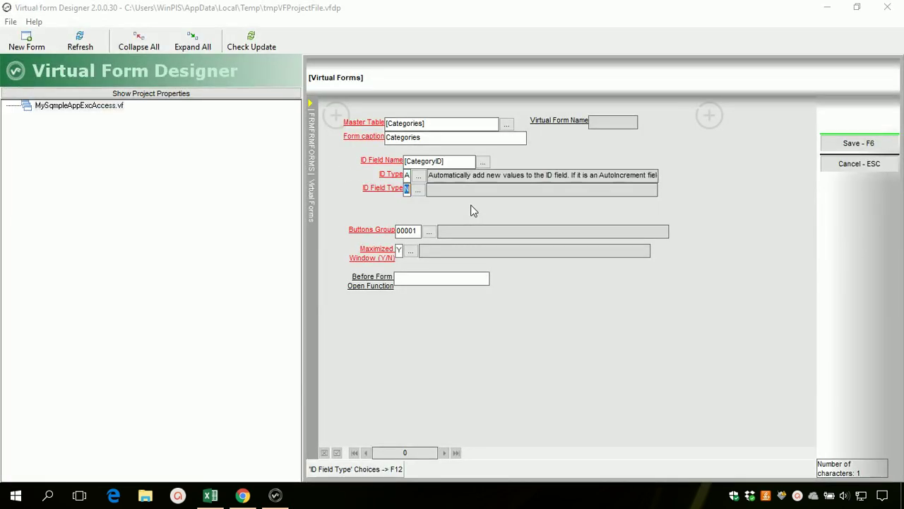
# Save the Categories form as VF2 and add CategoryName and Description as grid columns.
pyautogui.press('Return')
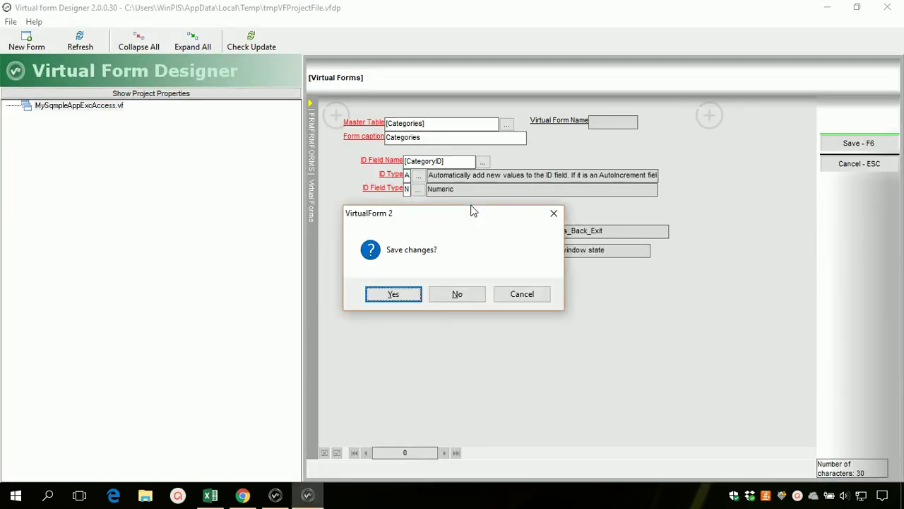
pyautogui.press('Return')
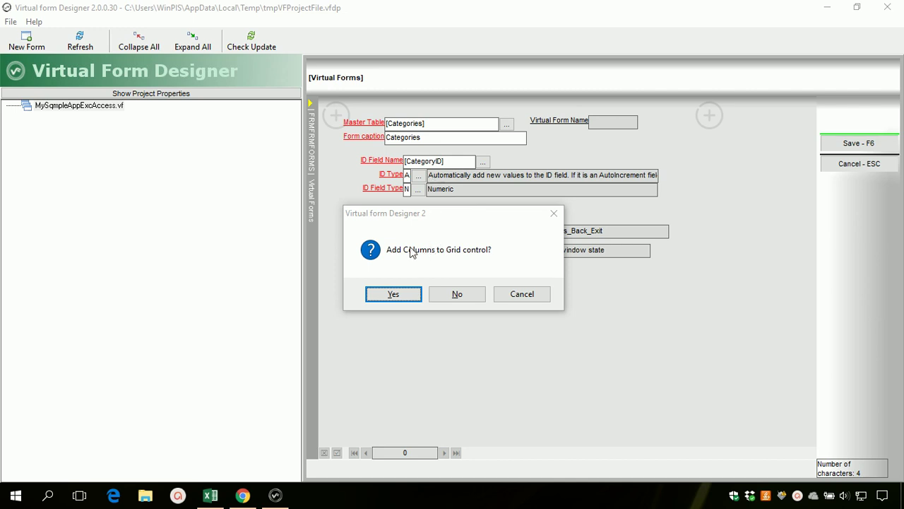
pyautogui.click(394, 297)
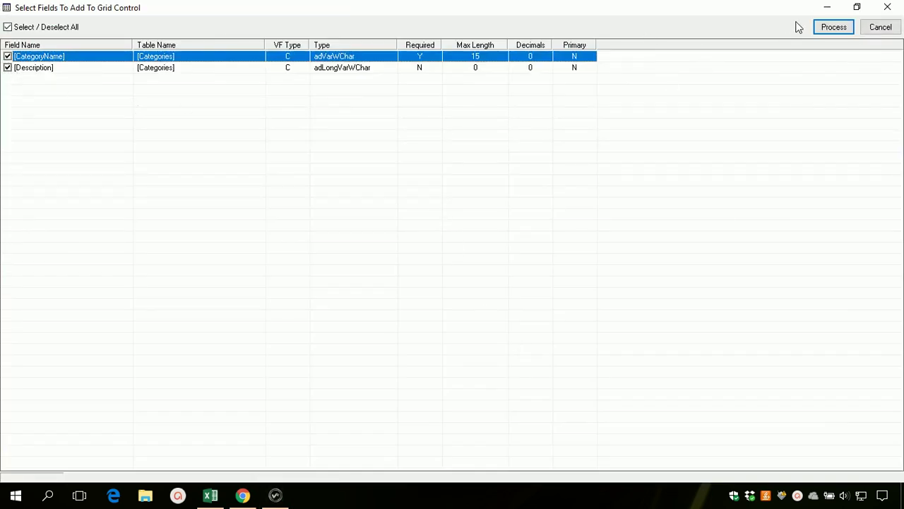
pyautogui.click(832, 28)
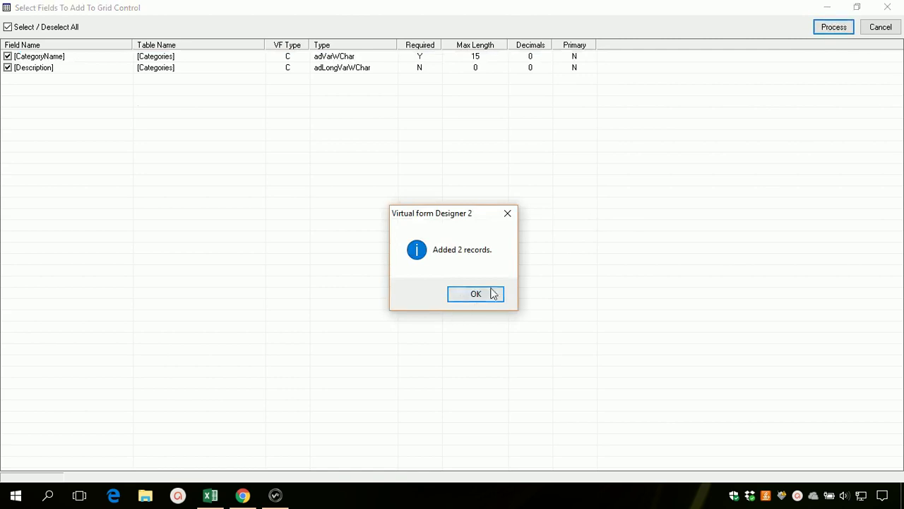
pyautogui.click(478, 296)
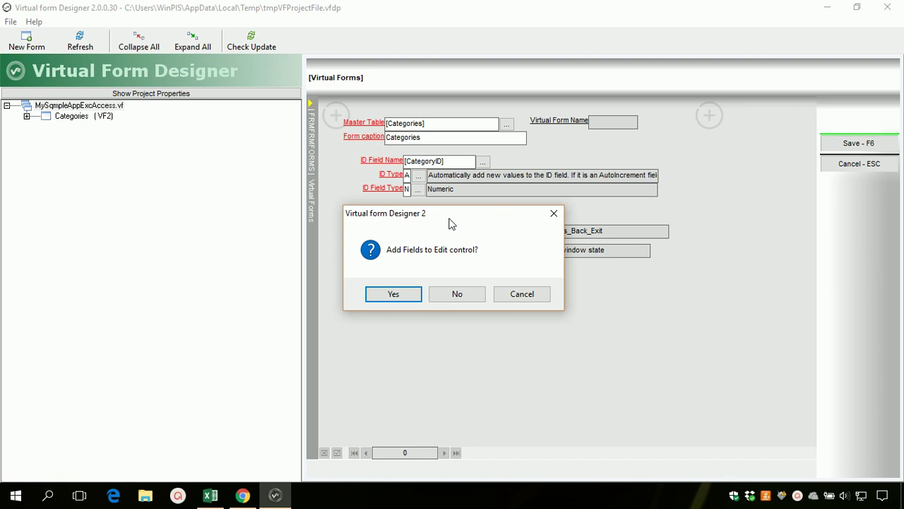
# Add CategoryName and Description as fields in the form's edit area.
pyautogui.click(391, 294)
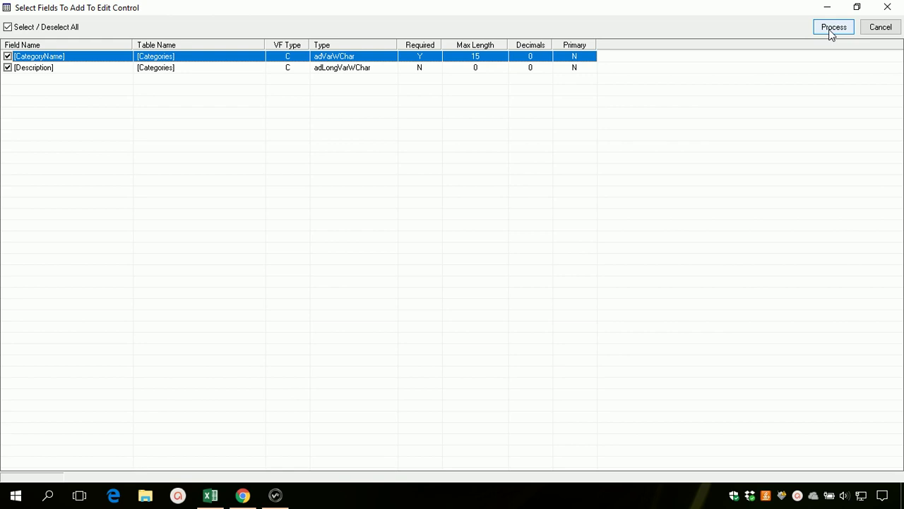
pyautogui.click(832, 32)
pyautogui.click(474, 296)
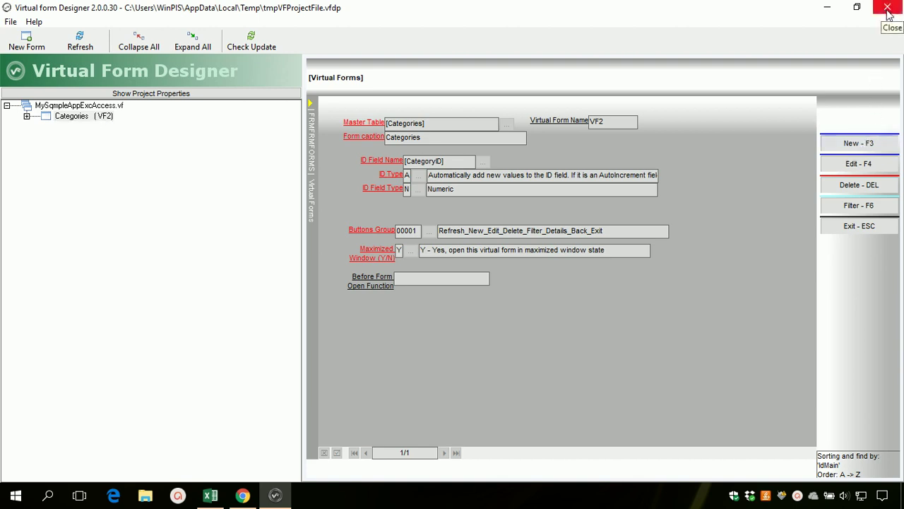
# Close the Virtual Form Designer window to get back to the Main Menu.
pyautogui.click(888, 10)
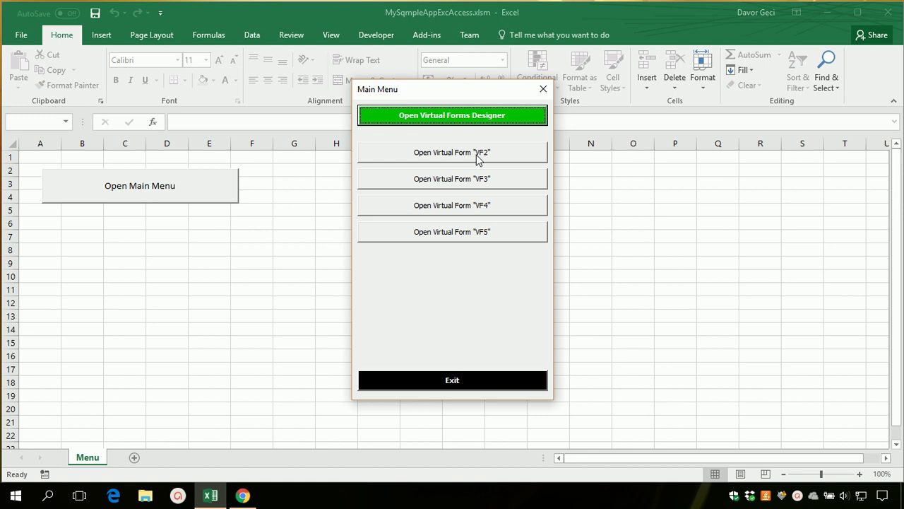
# Open VF2 and browse the Dairy Products, Produce and Condiments records, ending on Dairy Products.
pyautogui.click(477, 158)
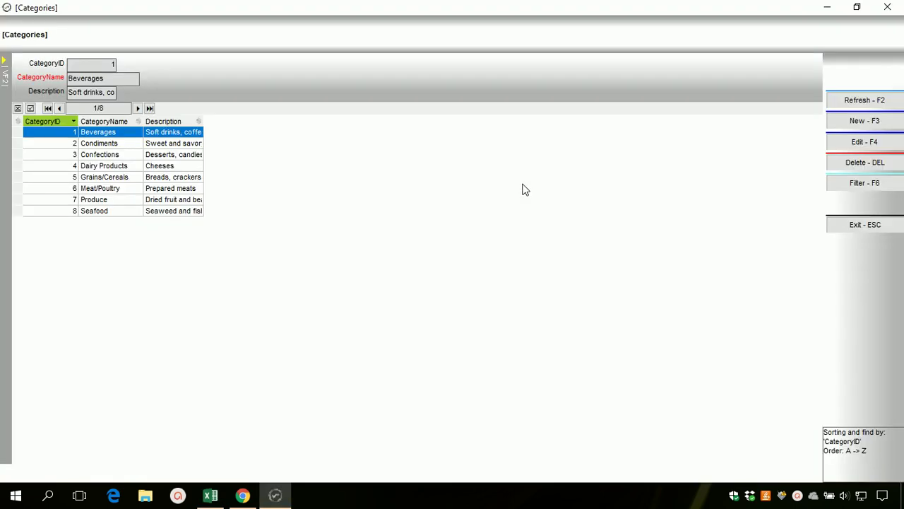
pyautogui.click(173, 167)
pyautogui.click(106, 201)
pyautogui.click(103, 144)
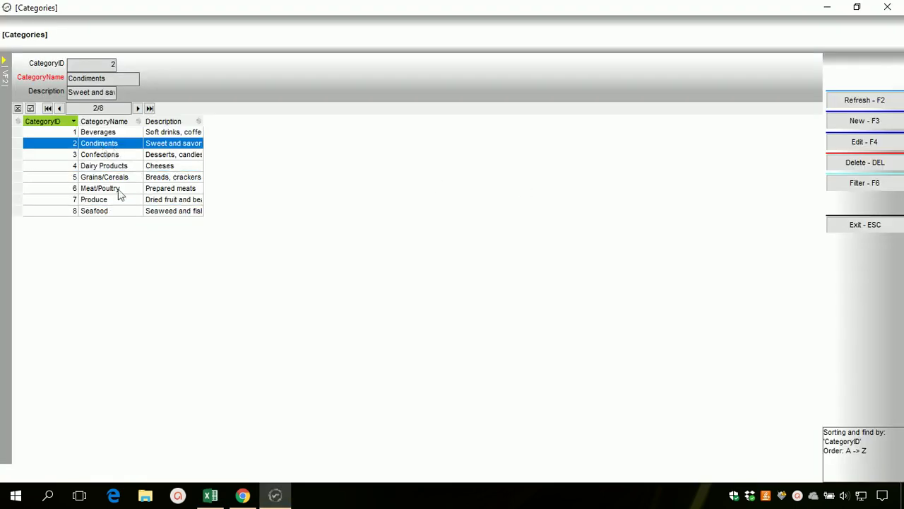
pyautogui.click(106, 167)
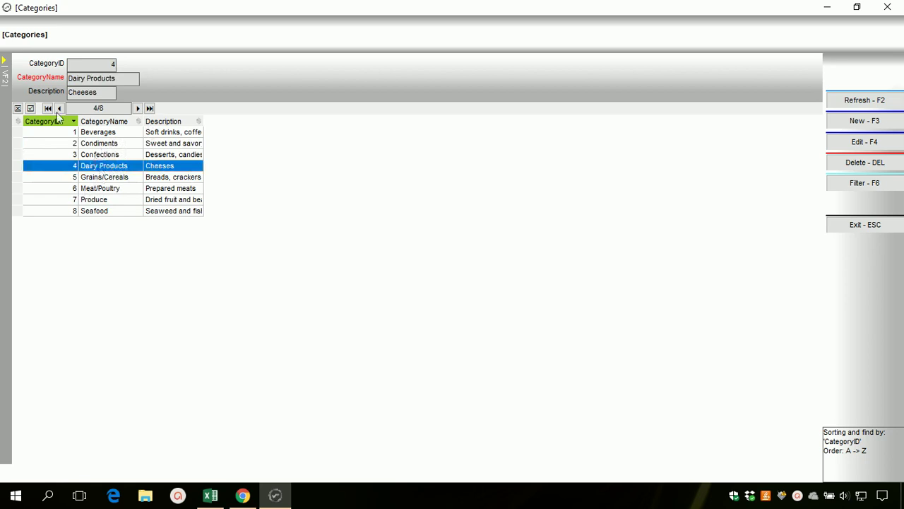
# Rename the Dairy Products category to 'Dairy Products1' and save the record.
pyautogui.press('F4')
pyautogui.click(124, 82)
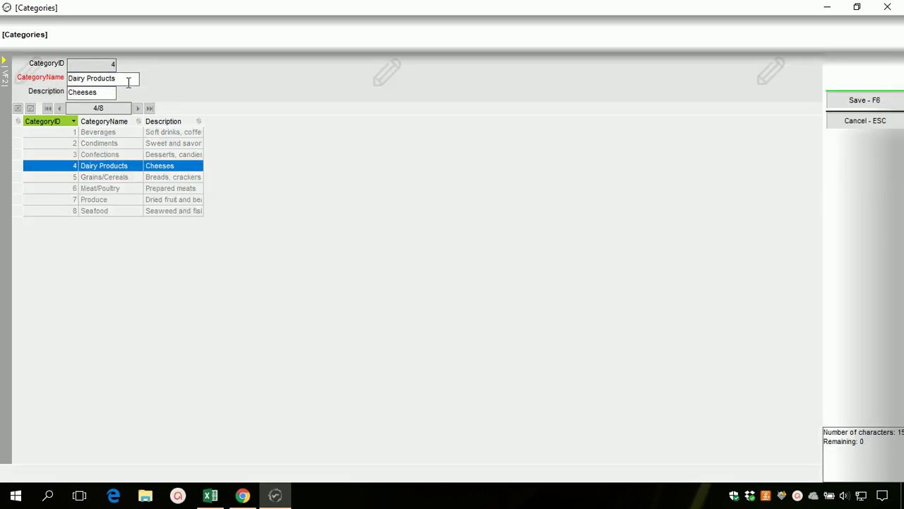
pyautogui.press('Tab')
pyautogui.press('F6')
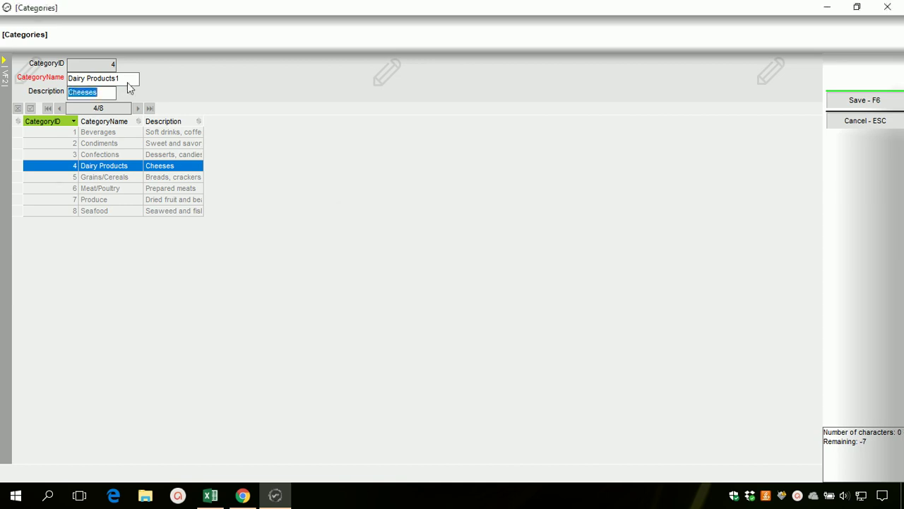